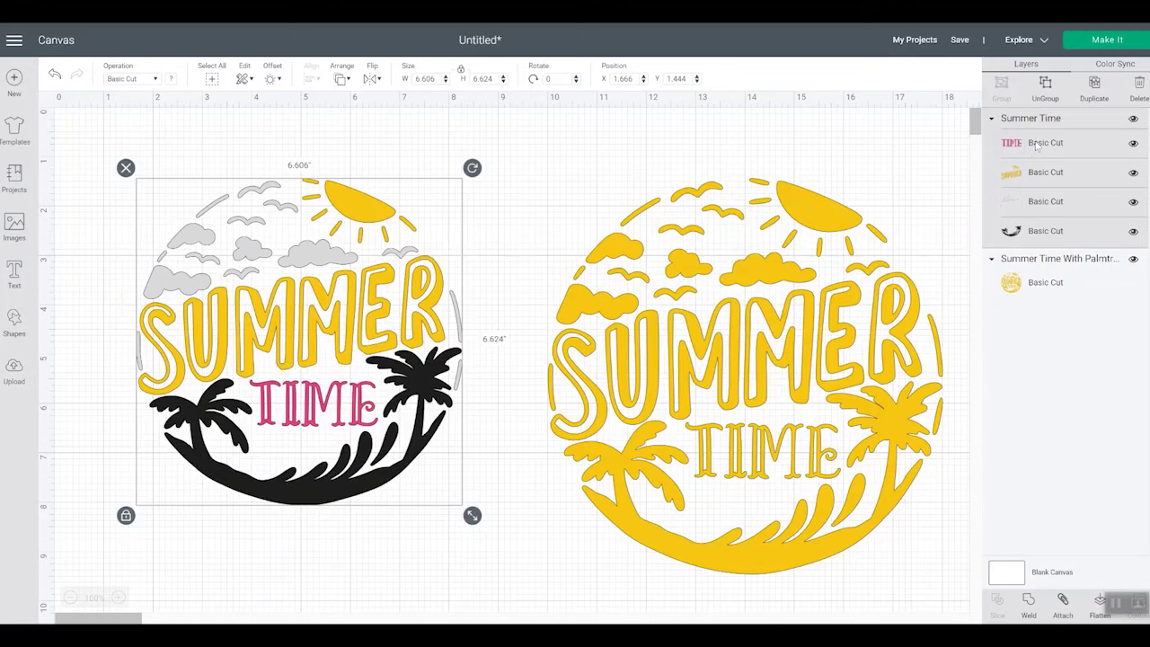
Recolour the pink TIME layer of the multicolour design with the same yellow as the SUMMER lettering
left_click(1037, 146)
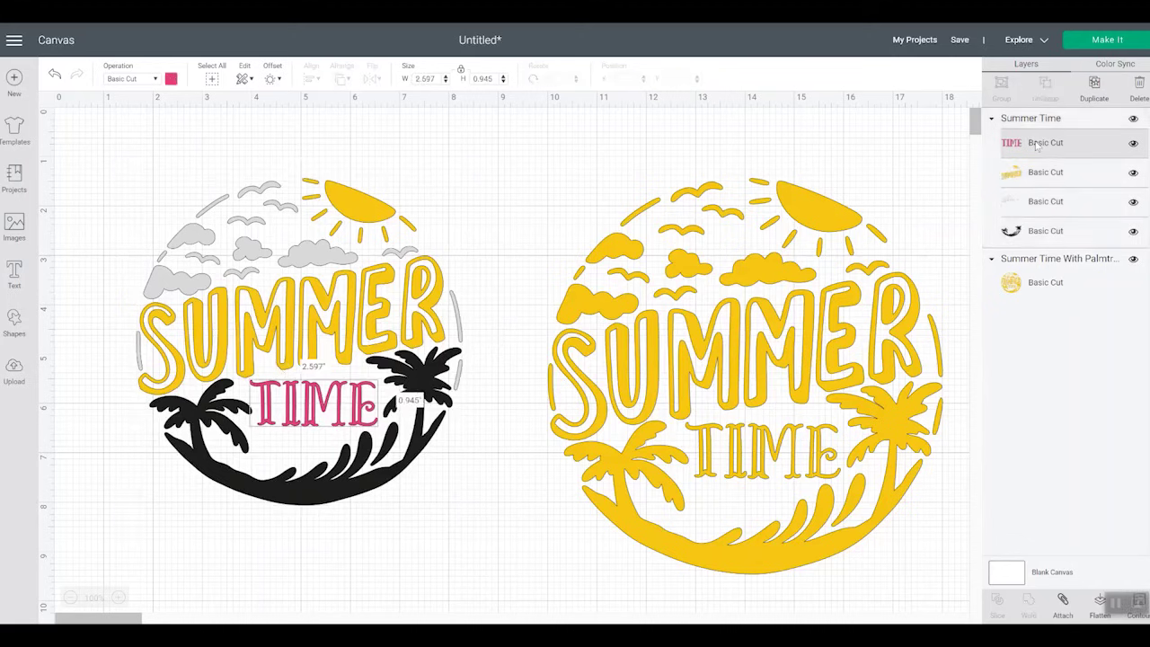
left_click(172, 80)
left_click(185, 140)
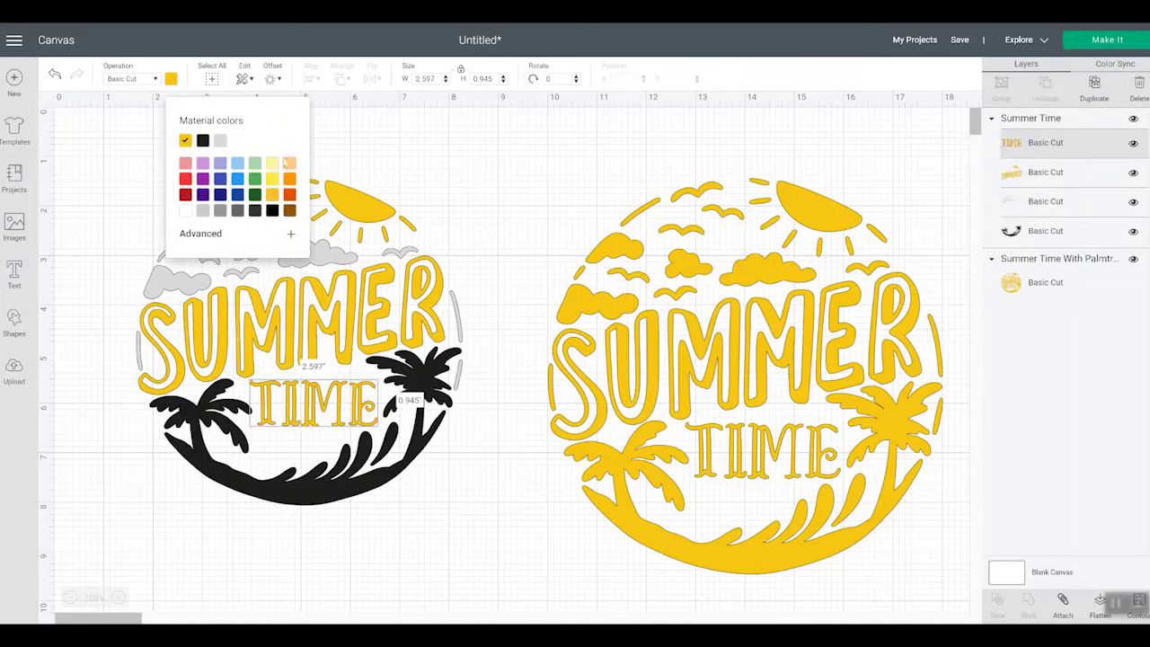
left_click(261, 250)
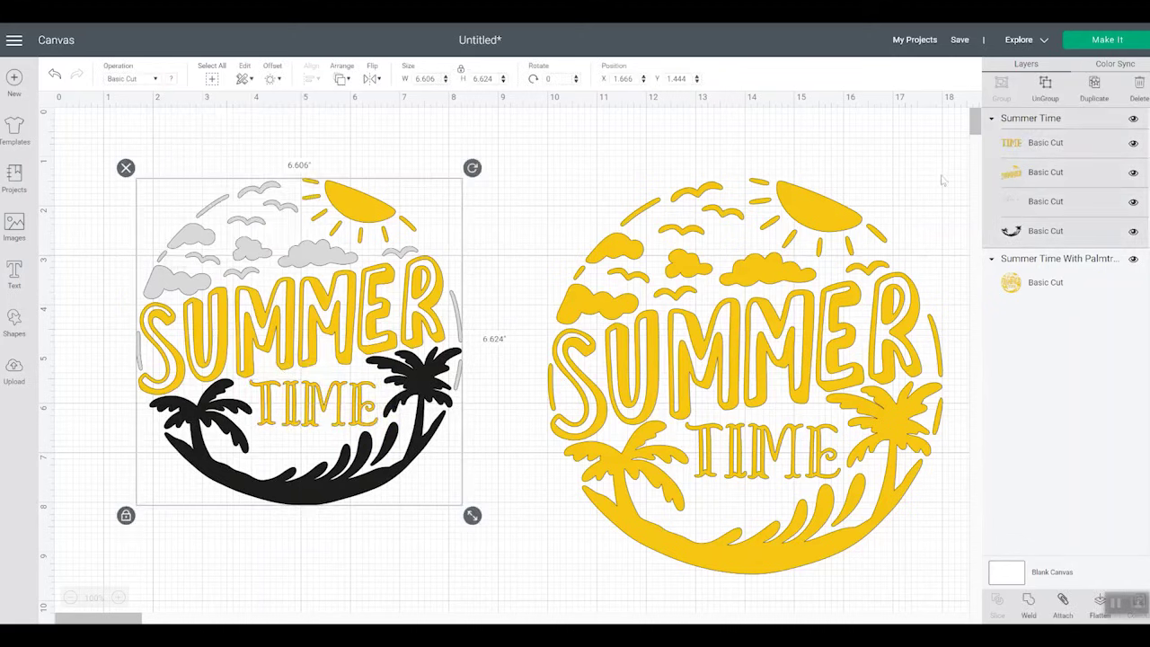
Recolour the grey clouds and birds layer with the same black as the palm trees, and clear the selection
left_click(1041, 203)
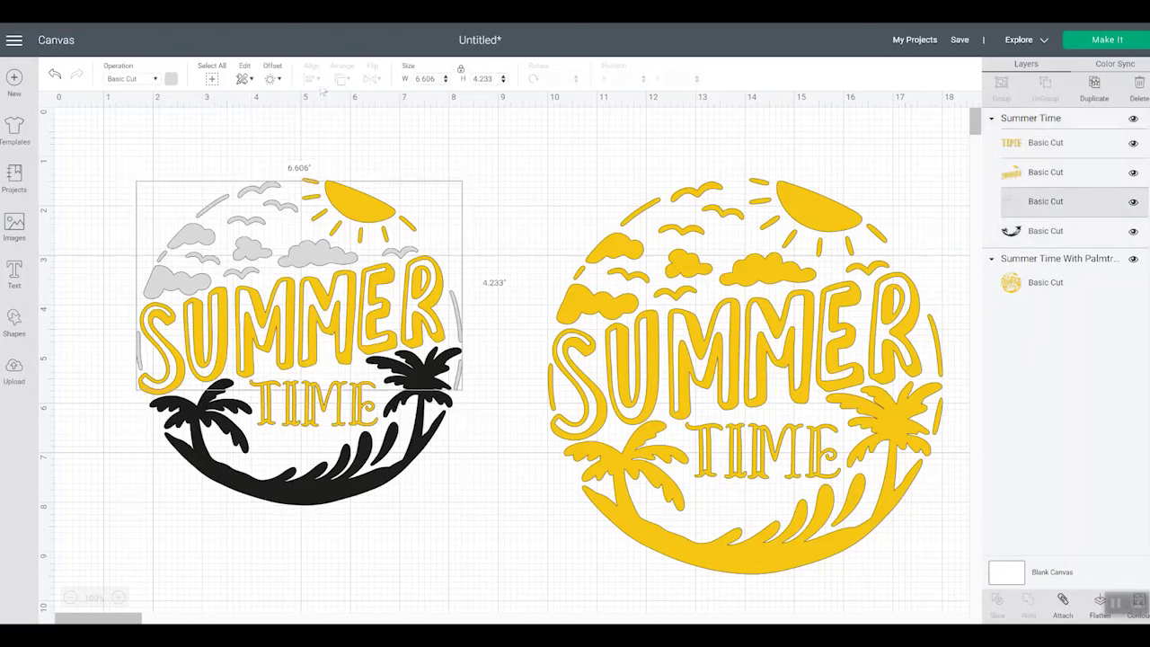
left_click(171, 79)
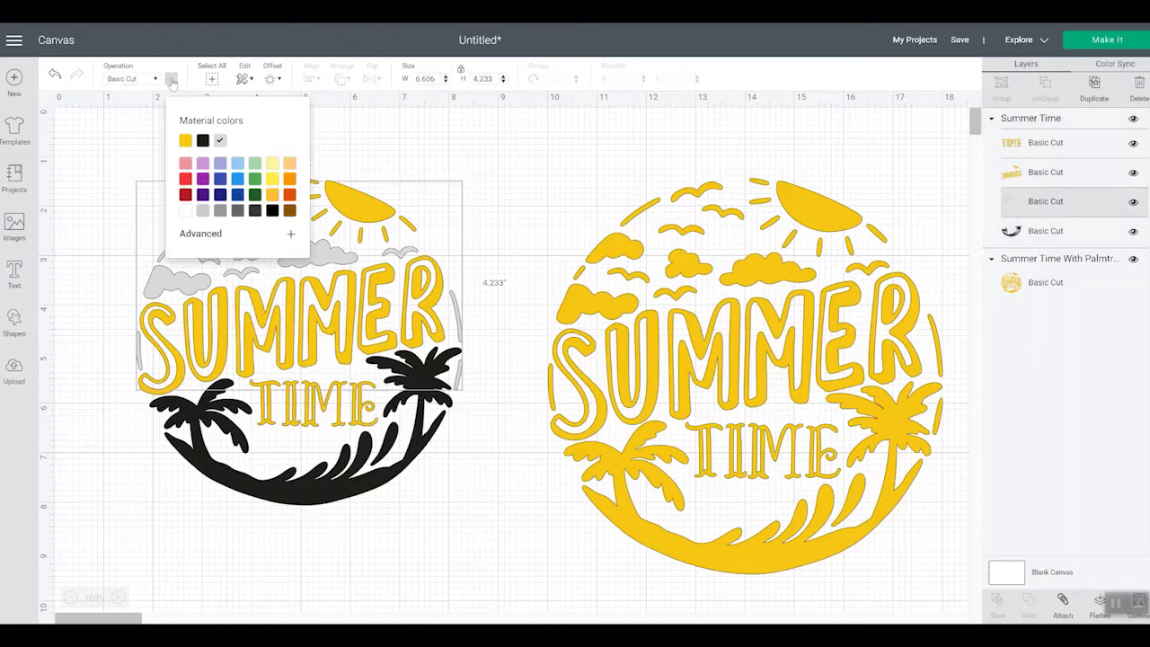
left_click(203, 141)
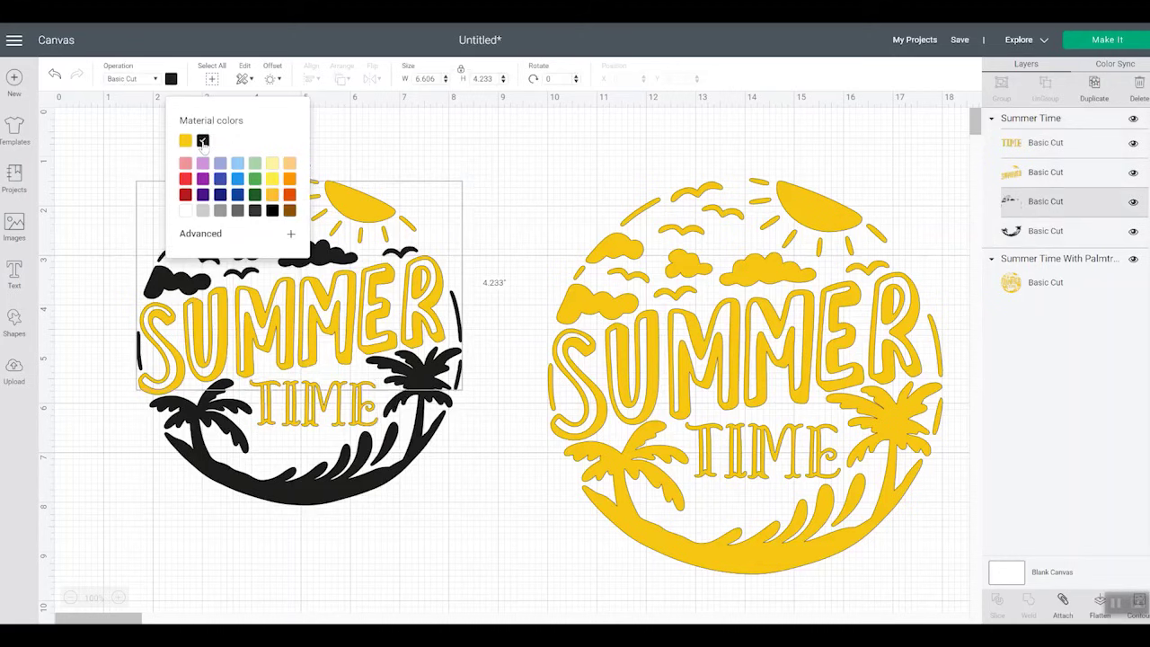
left_click(577, 172)
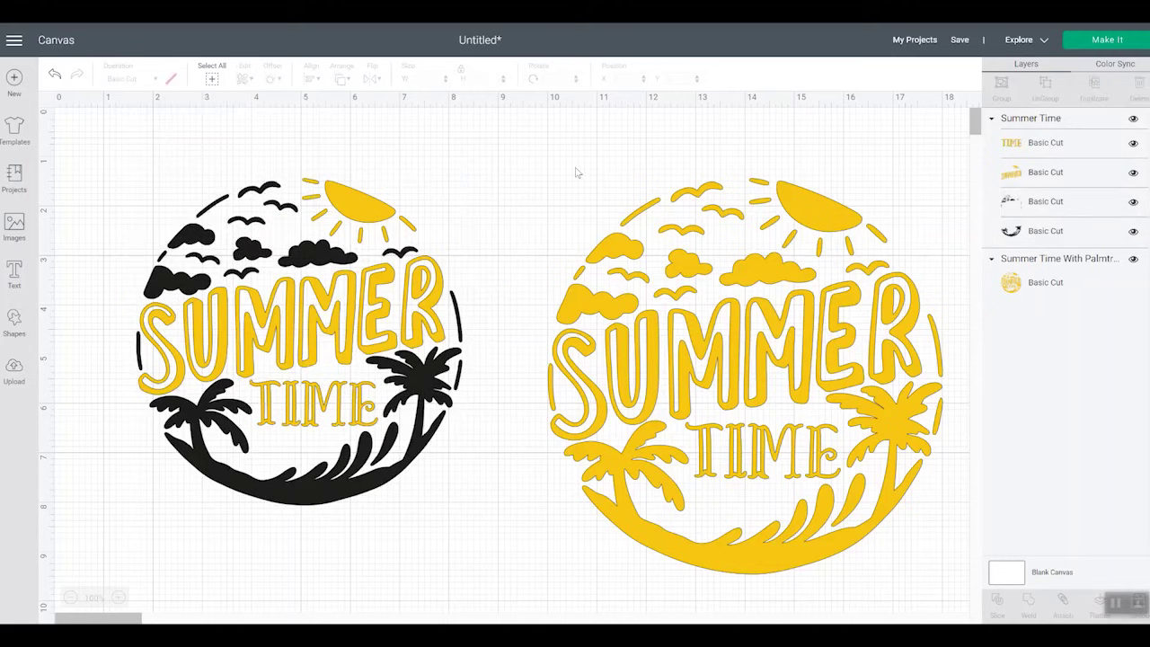
Delete the larger all-yellow Summer Time With Palmtrees design from the canvas
left_click(834, 212)
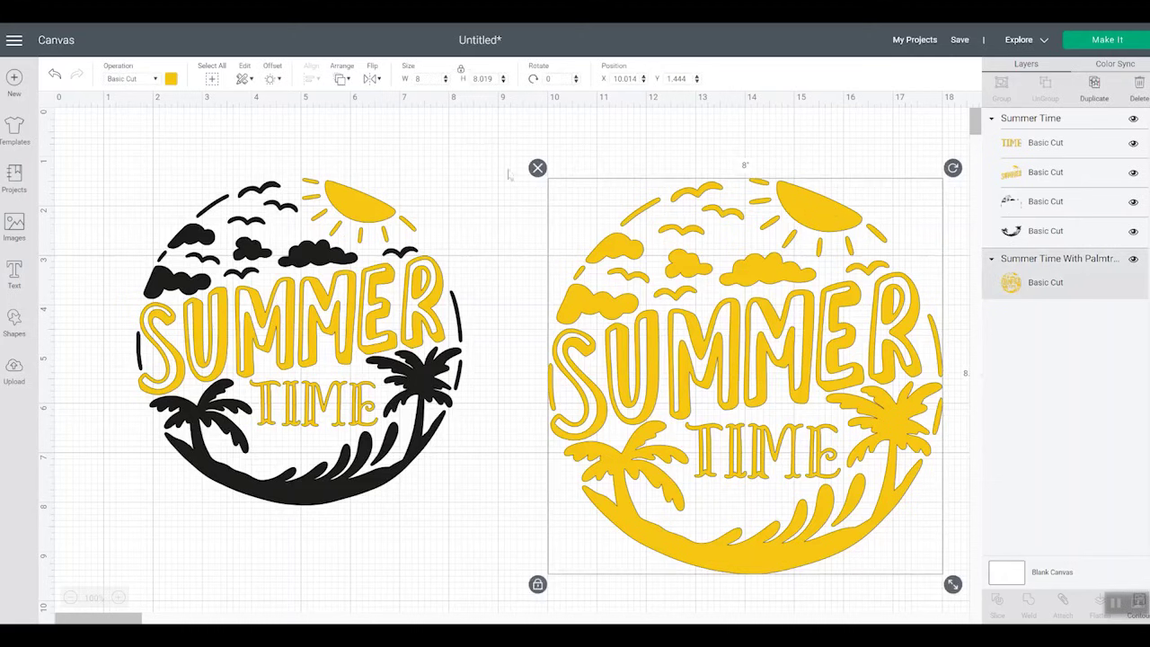
left_click(537, 168)
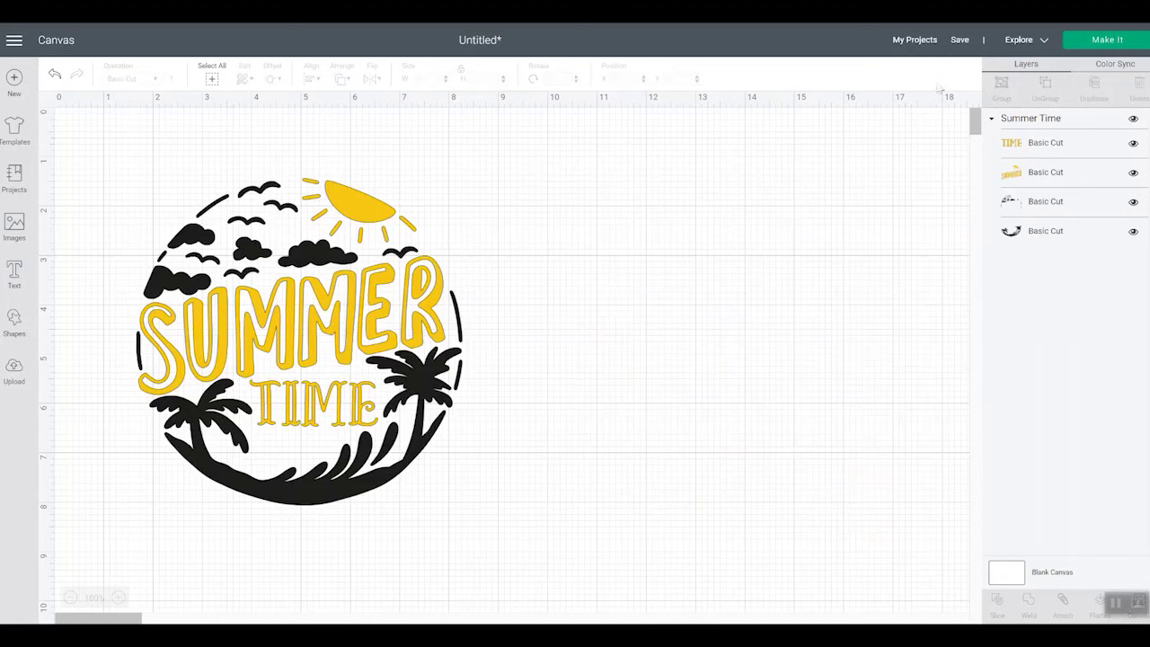
Preview how the black and yellow pieces are laid out on the two cutting mats, and return to the canvas
left_click(1104, 42)
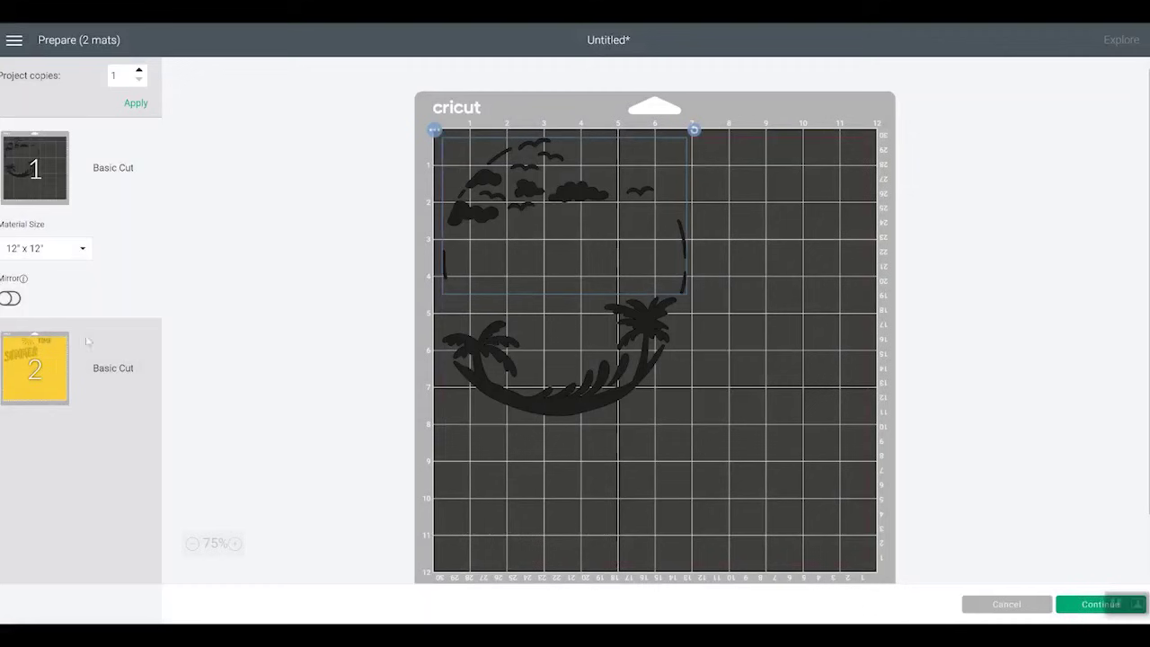
left_click(47, 371)
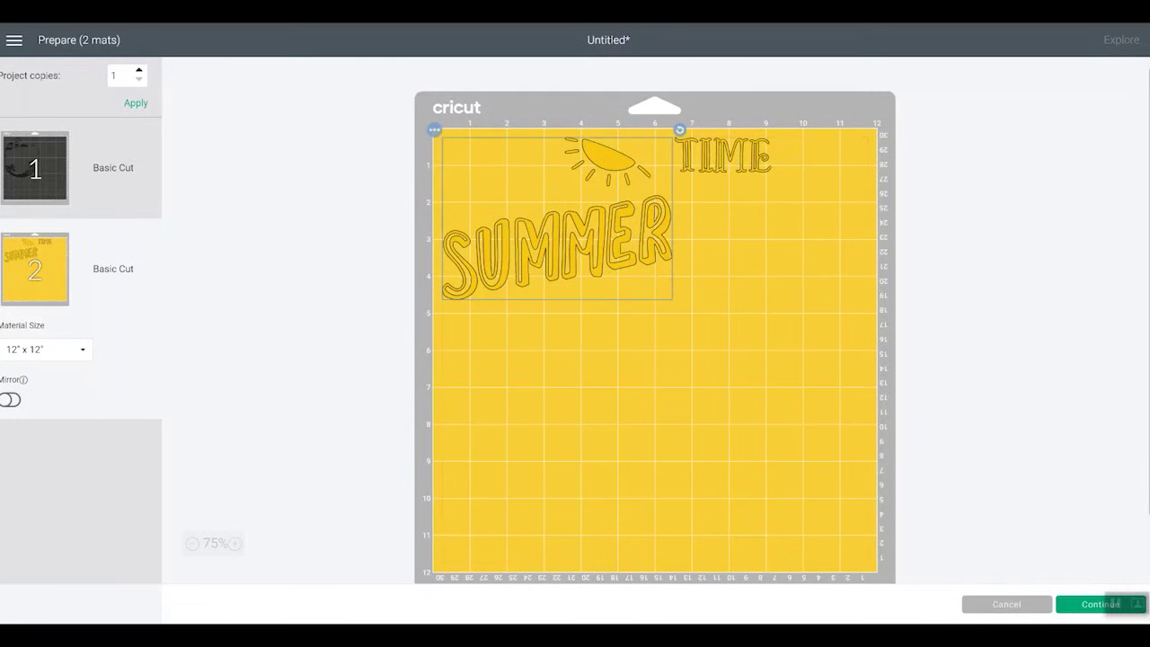
left_click(1001, 604)
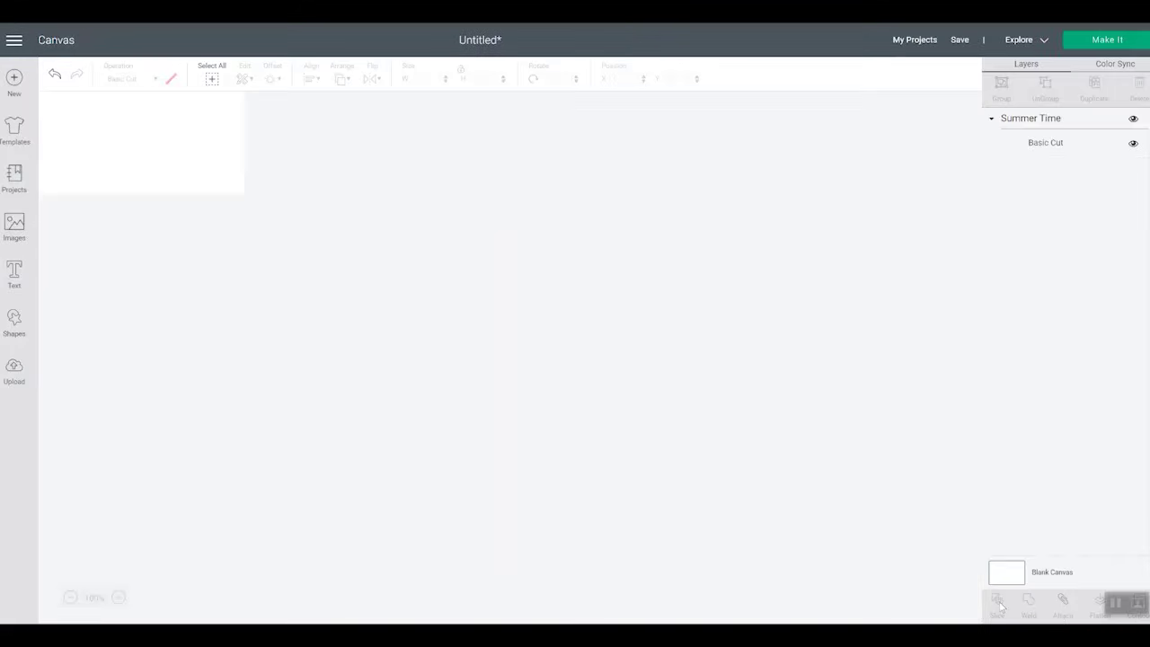
Move the Summer Time design slightly to about X 1.847, Y 1.403 and ungroup it into separate layers
left_click(1030, 119)
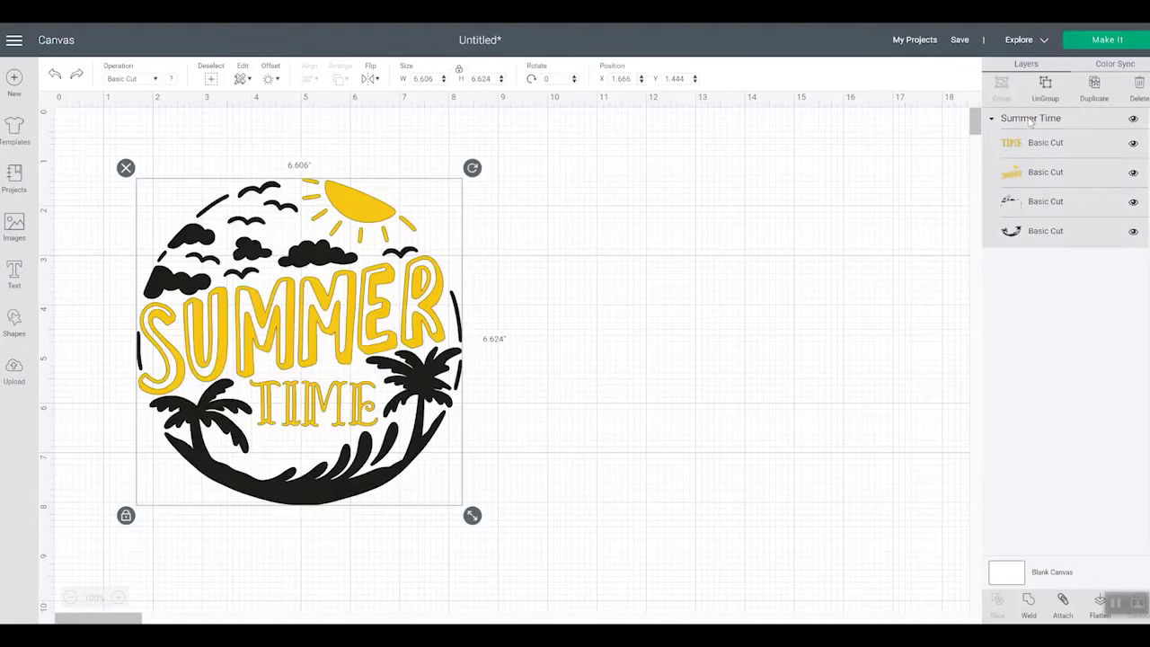
left_click_drag(445, 233, 454, 232)
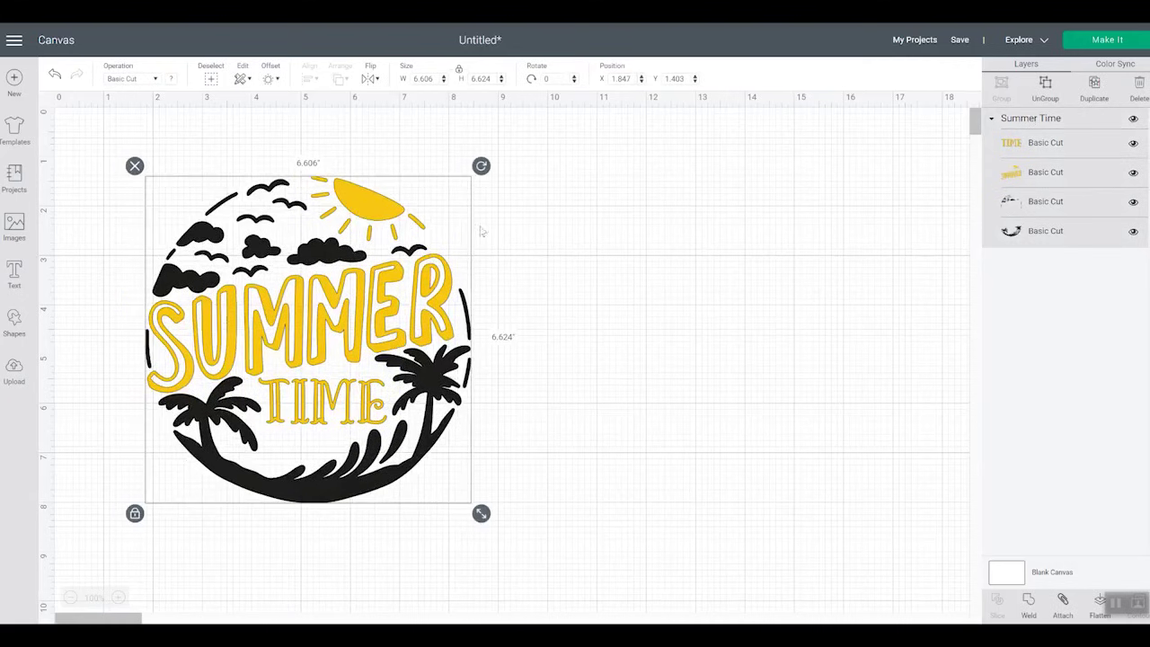
left_click(1049, 85)
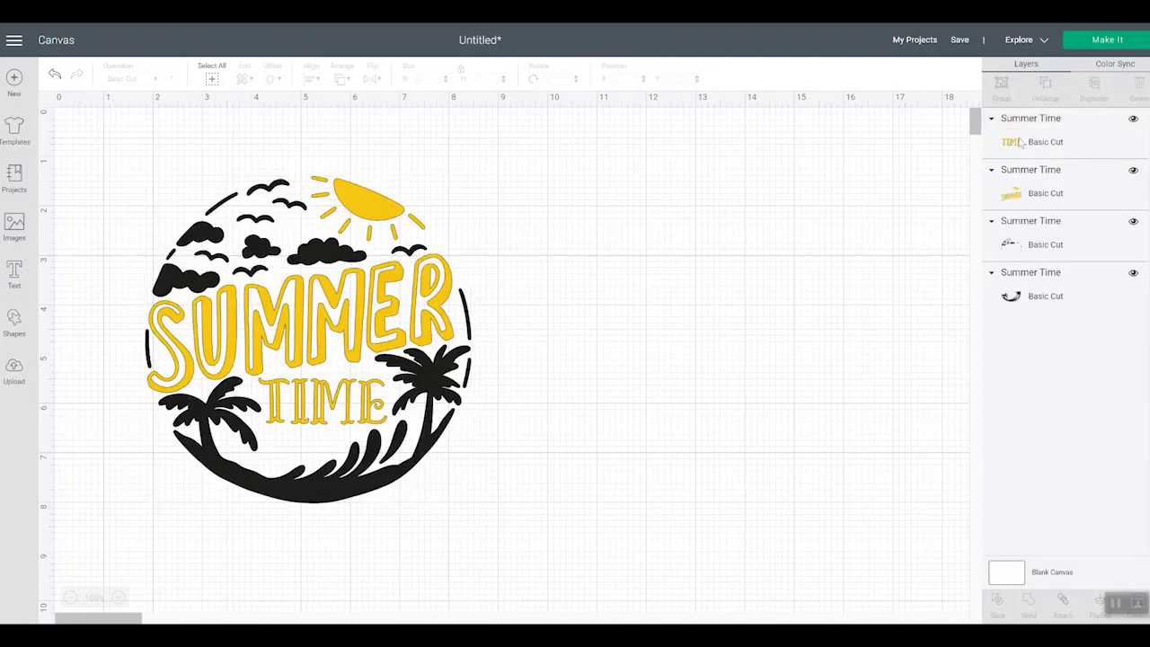
Attach the yellow TIME layer to the yellow SUMMER and sun layer
left_click(1021, 142)
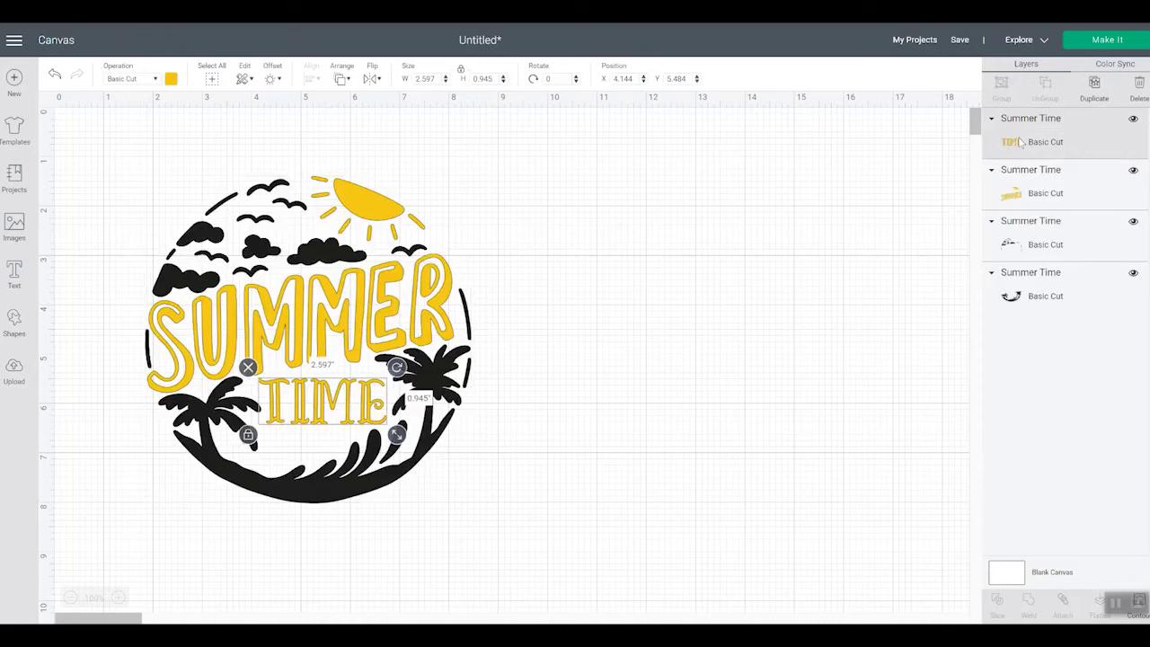
left_click(1034, 195, "shift")
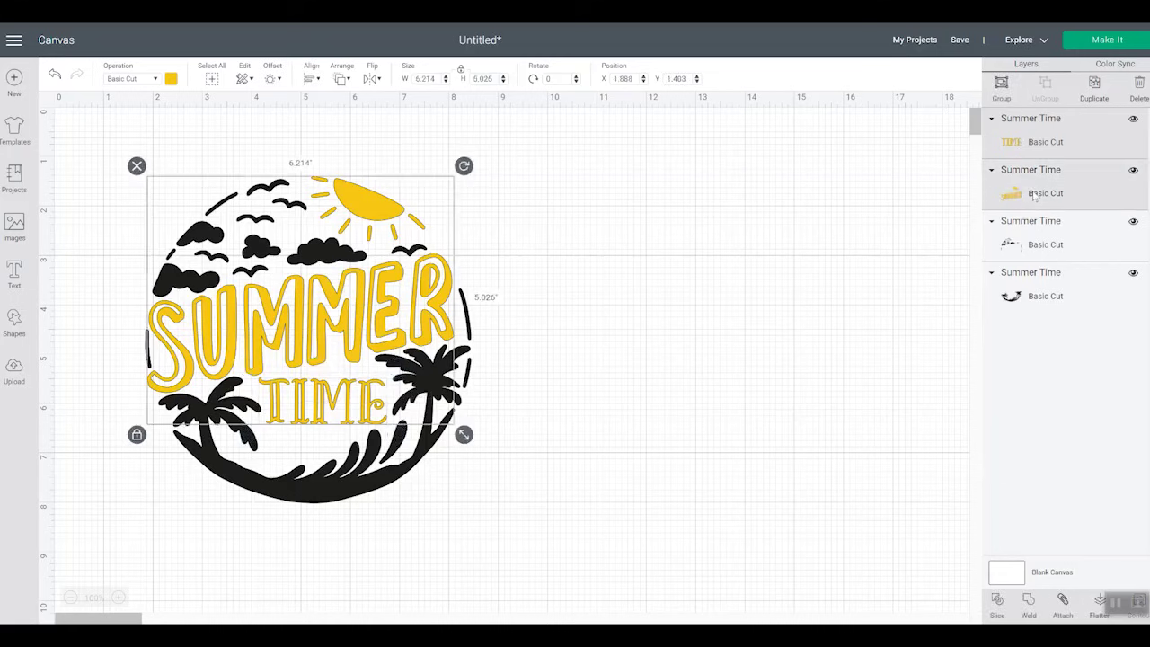
left_click(1061, 601)
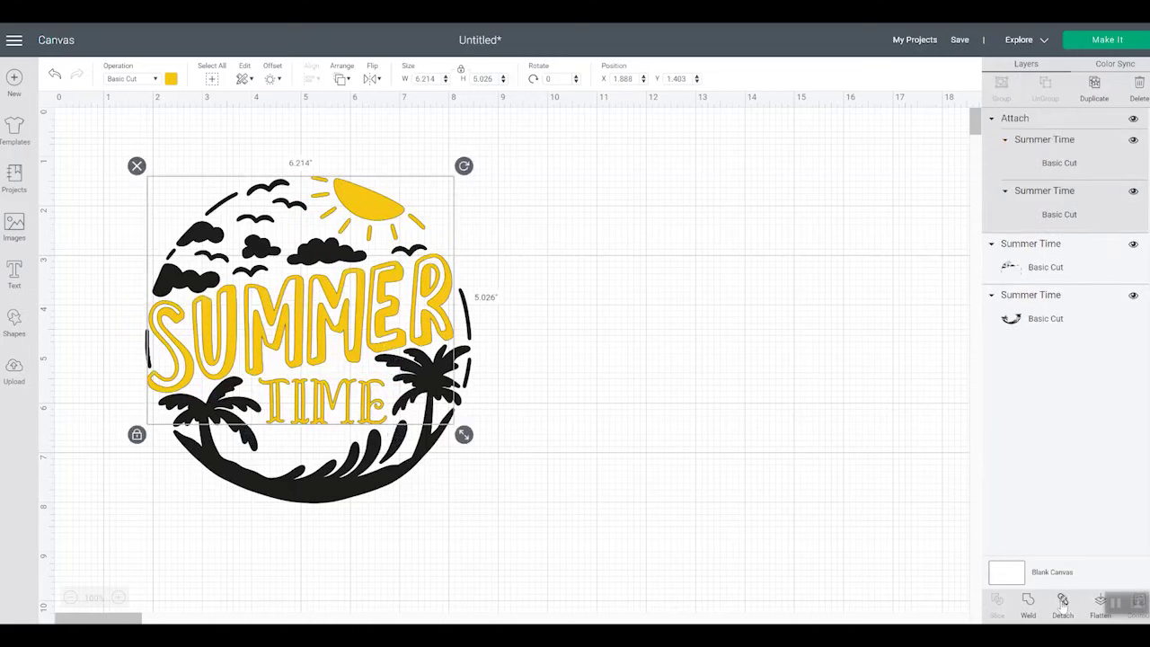
Attach the black clouds and birds layer to the black palm tree layer
left_click(1047, 265)
left_click(1042, 320, "shift")
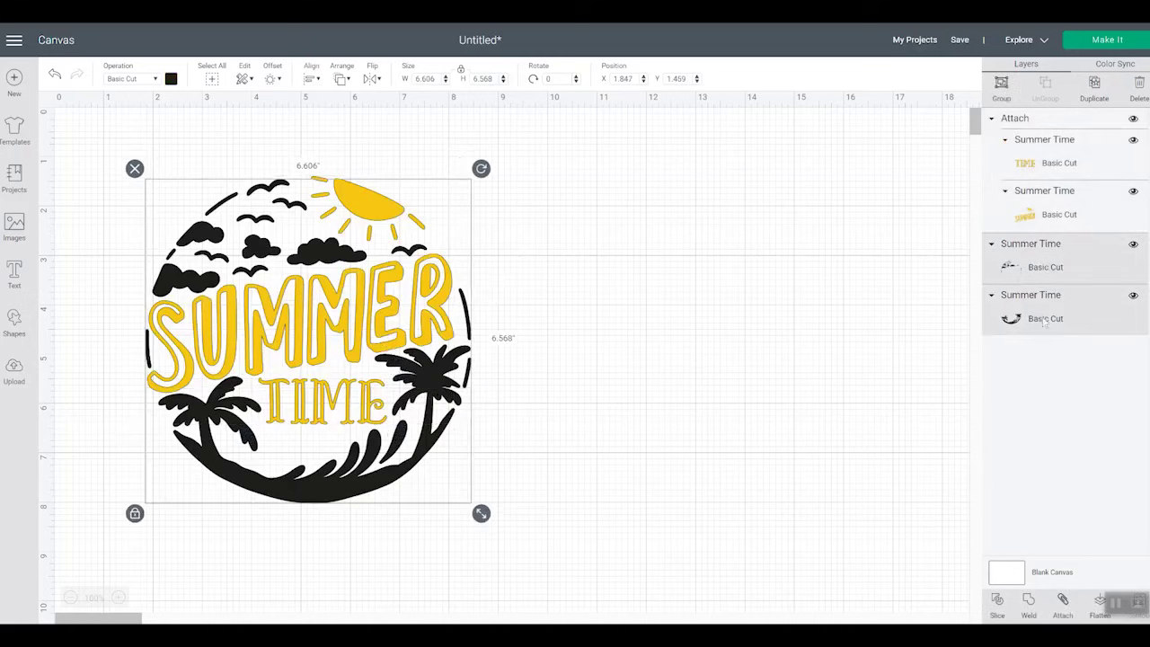
left_click(1062, 599)
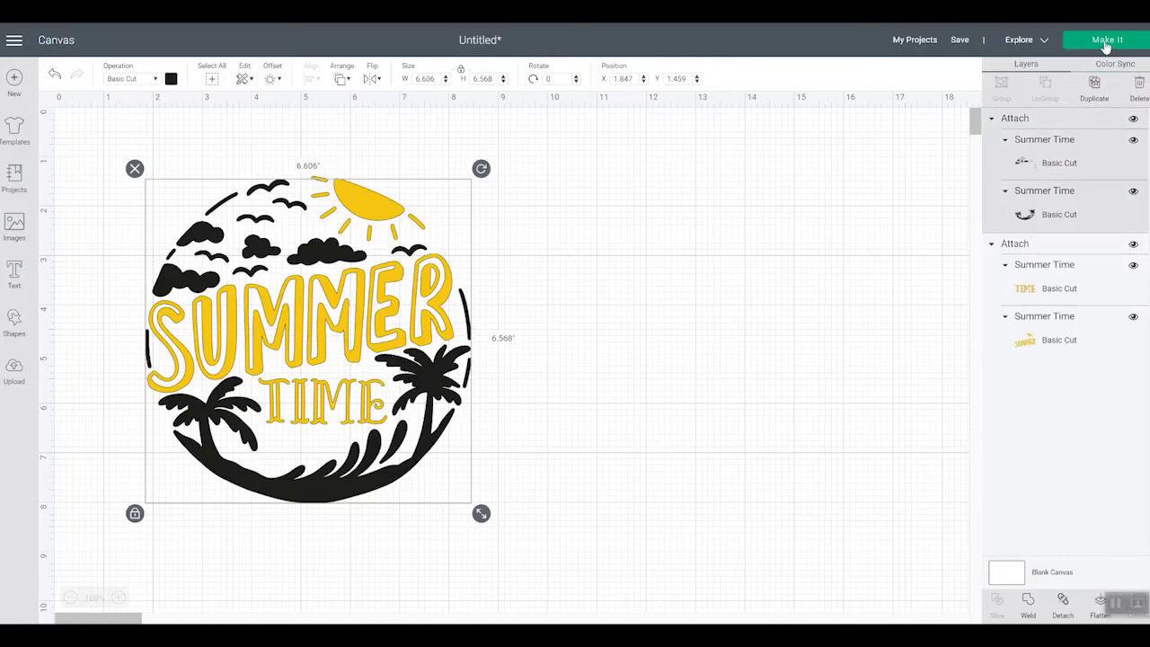
Turn on mirroring for both the black and the yellow mat in the cut preparation, and go back to the canvas
left_click(1105, 41)
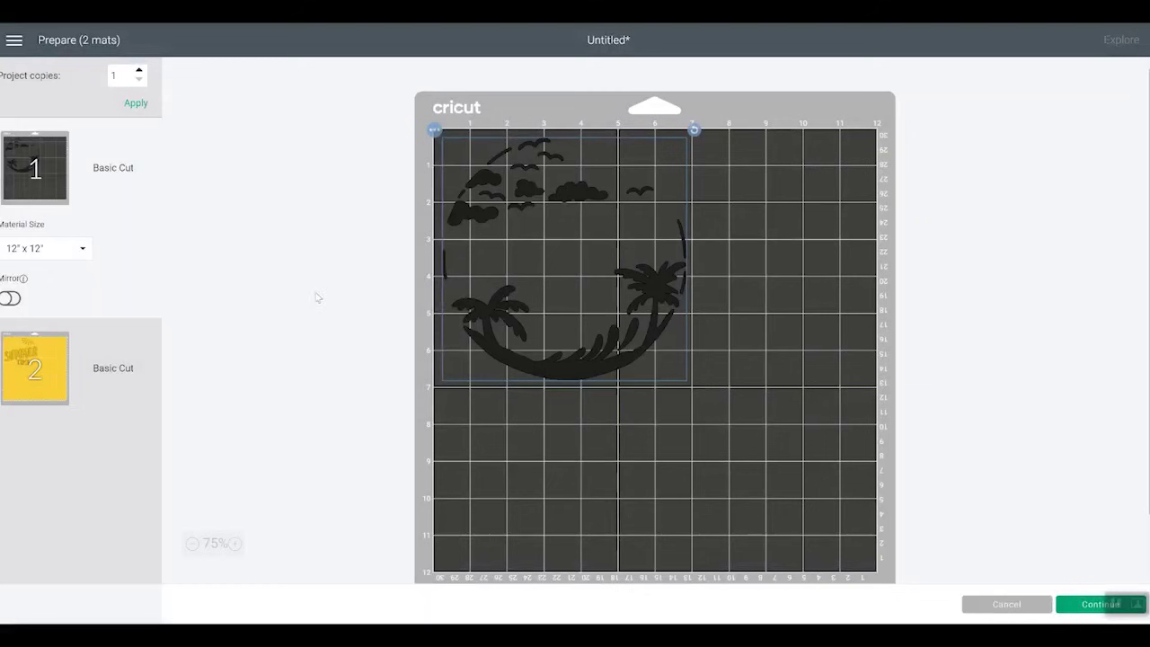
left_click(43, 368)
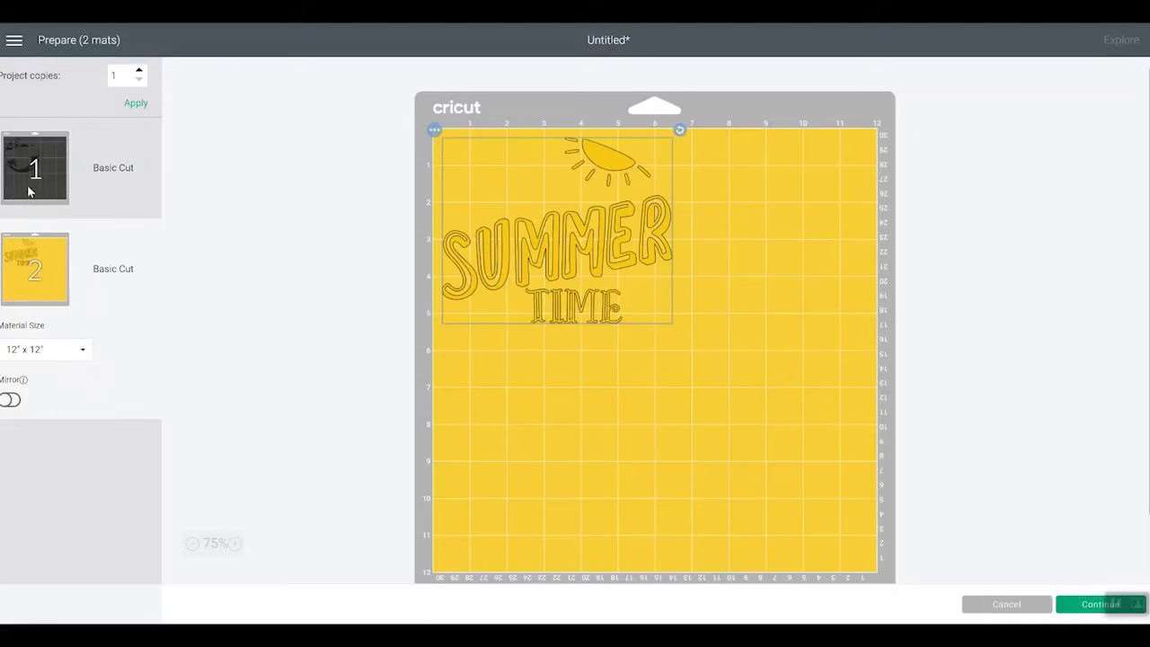
left_click(37, 175)
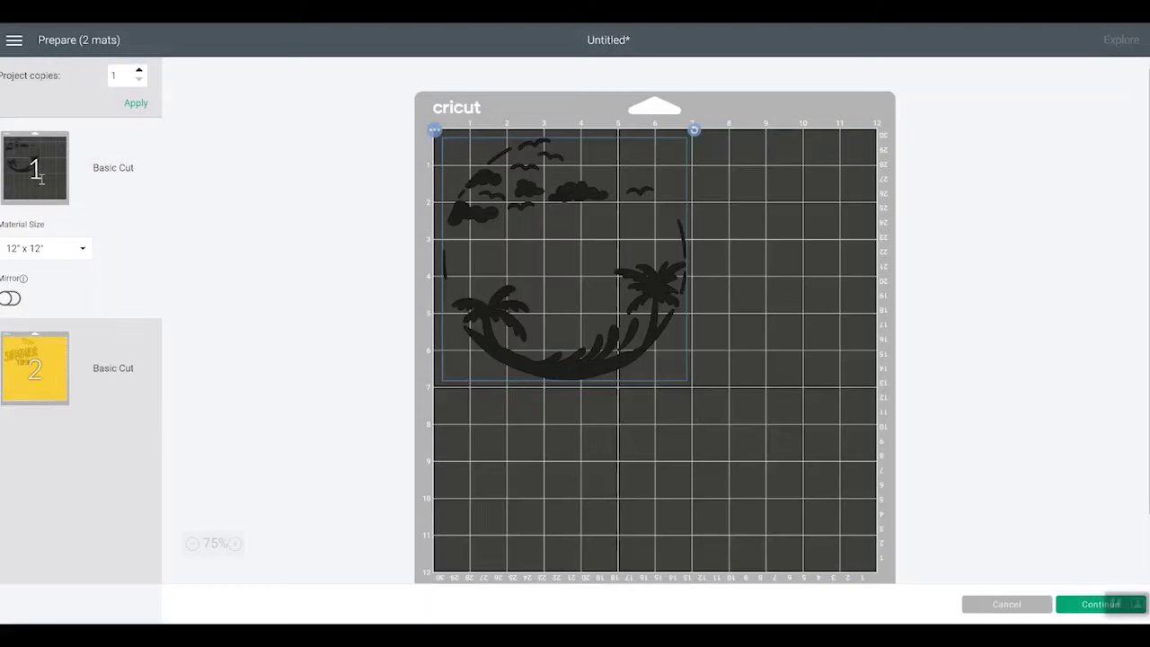
left_click(11, 299)
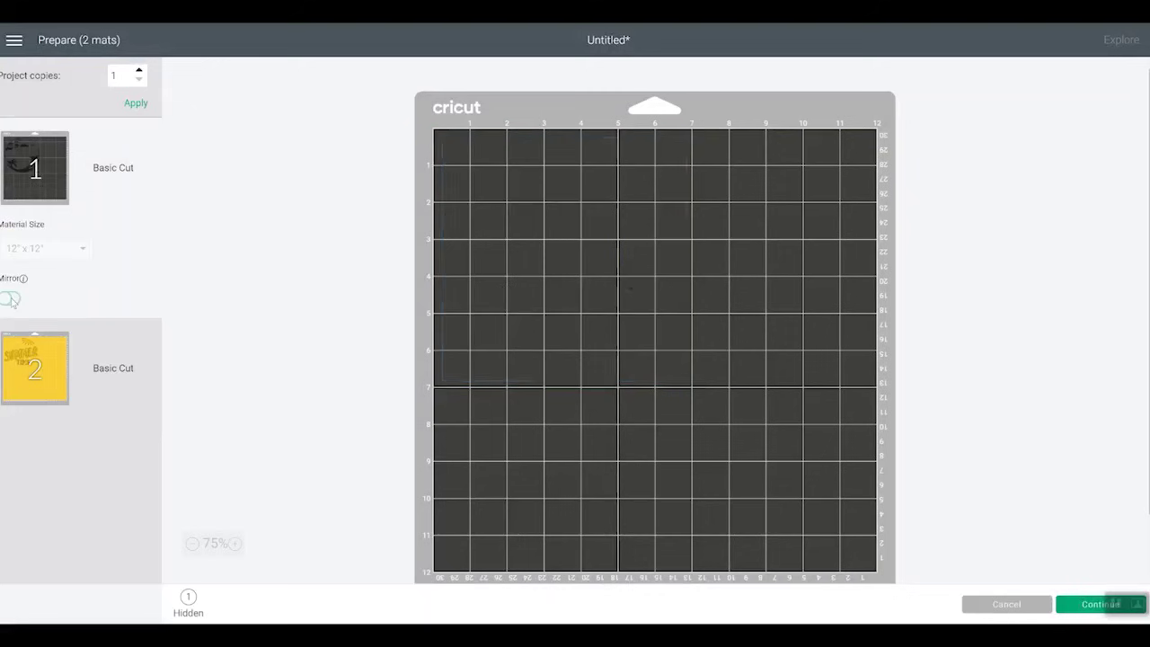
left_click(50, 376)
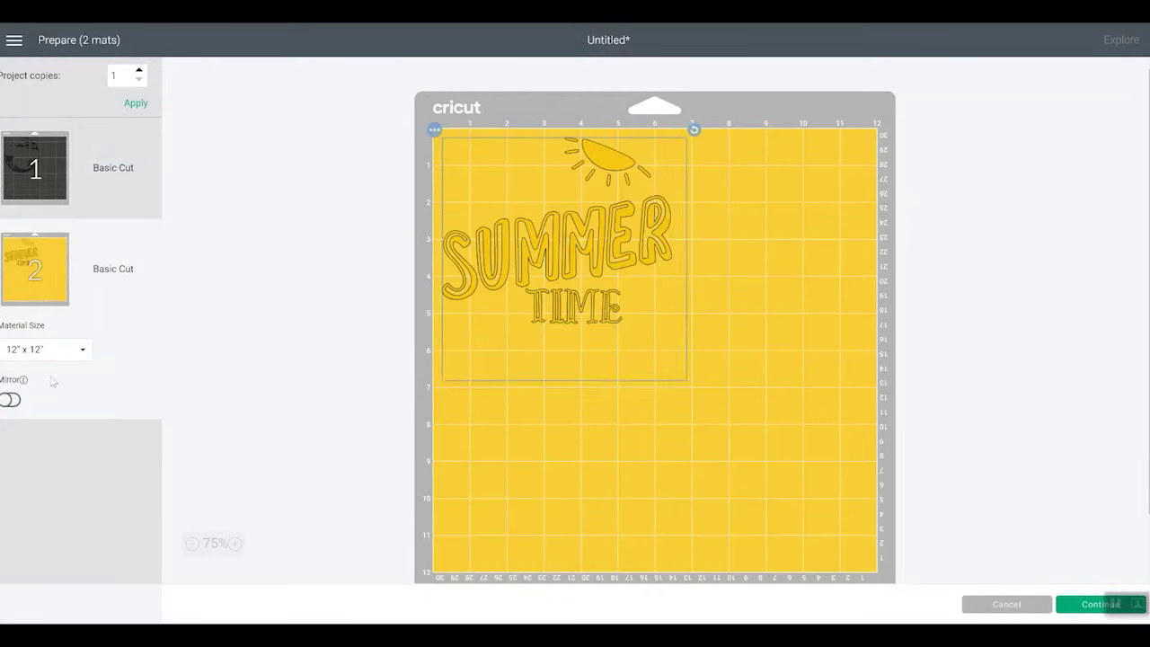
left_click(9, 399)
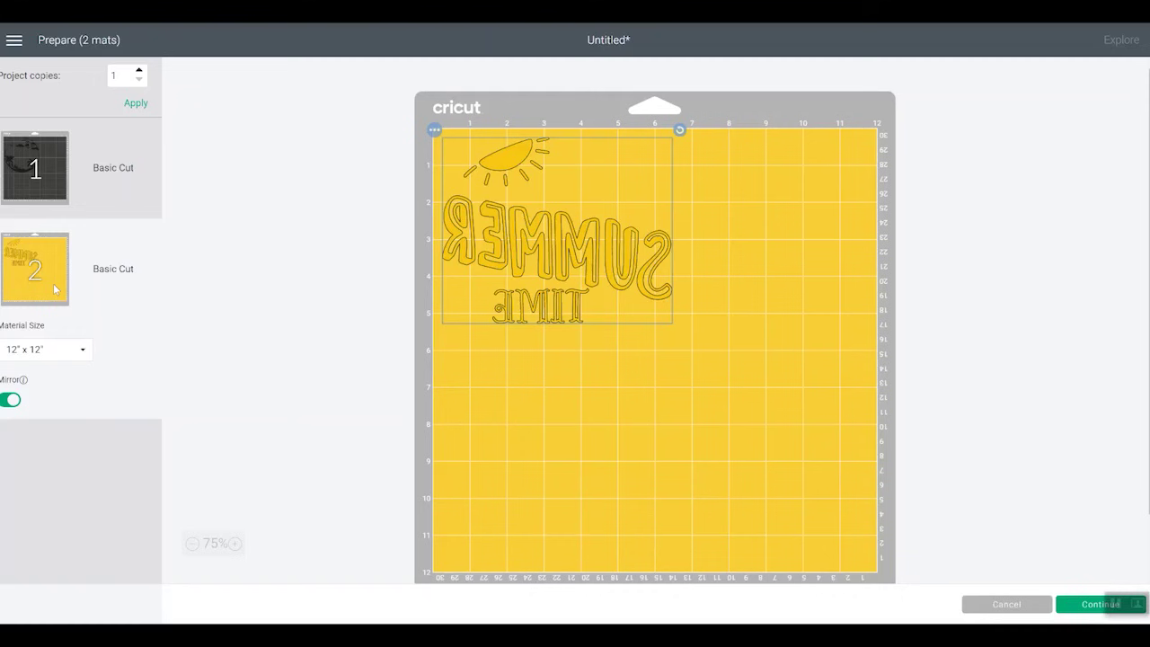
left_click(999, 606)
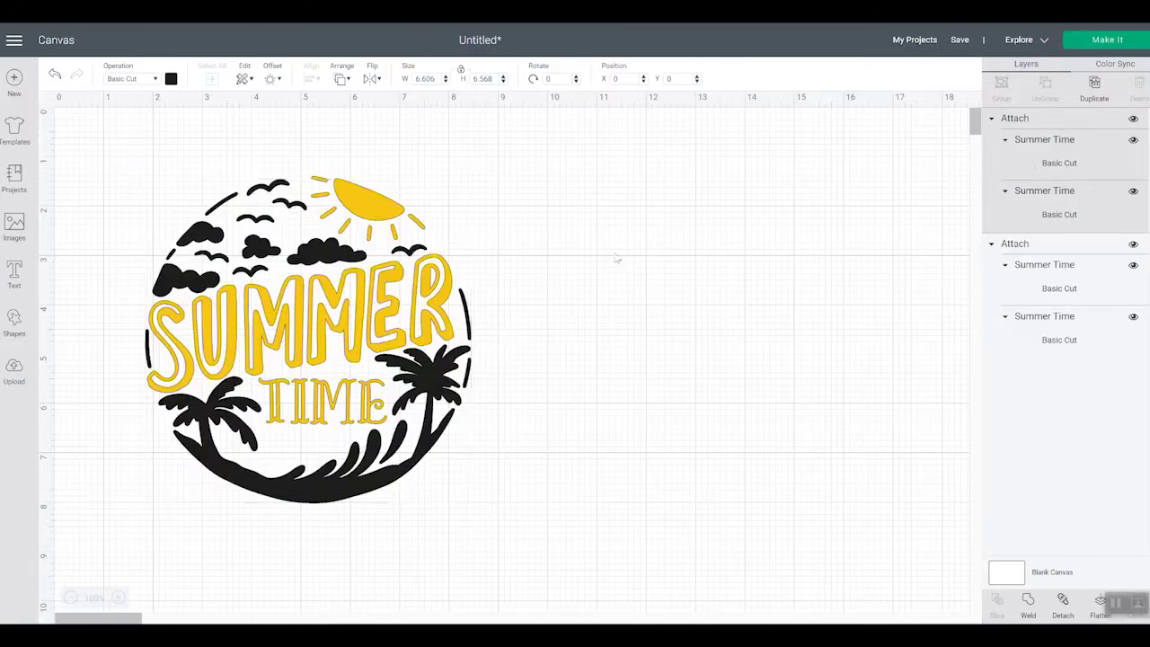
left_click(632, 258)
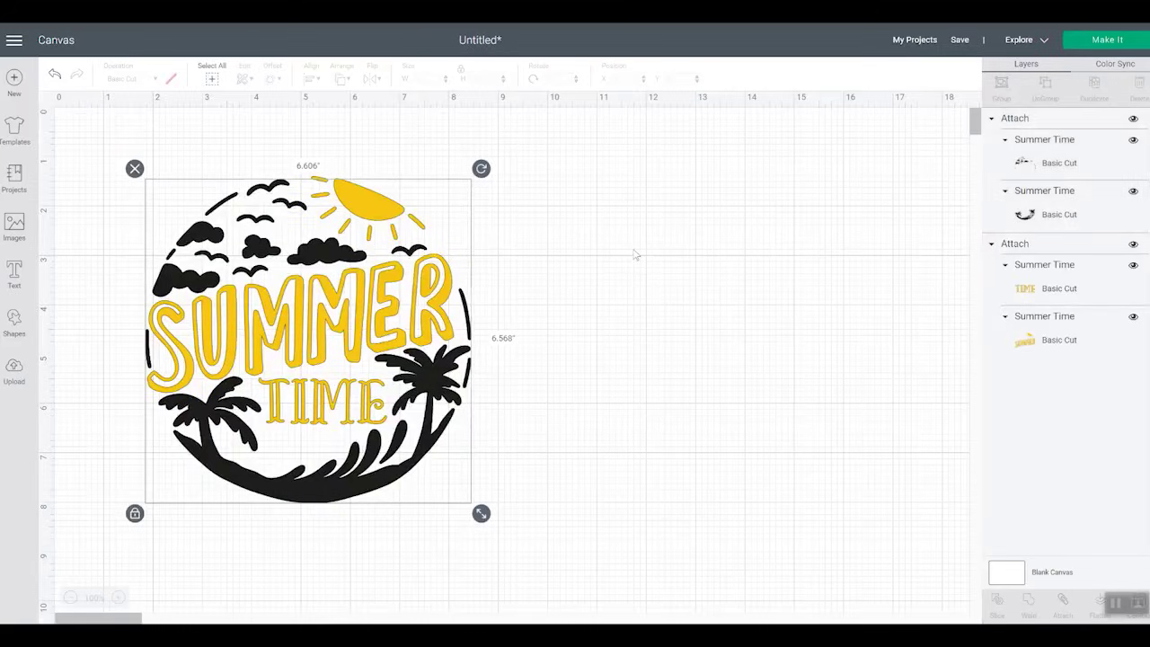
Recolour the attached SUMMER TIME lettering and sun to light pink
left_click(1046, 274)
left_click(1039, 247)
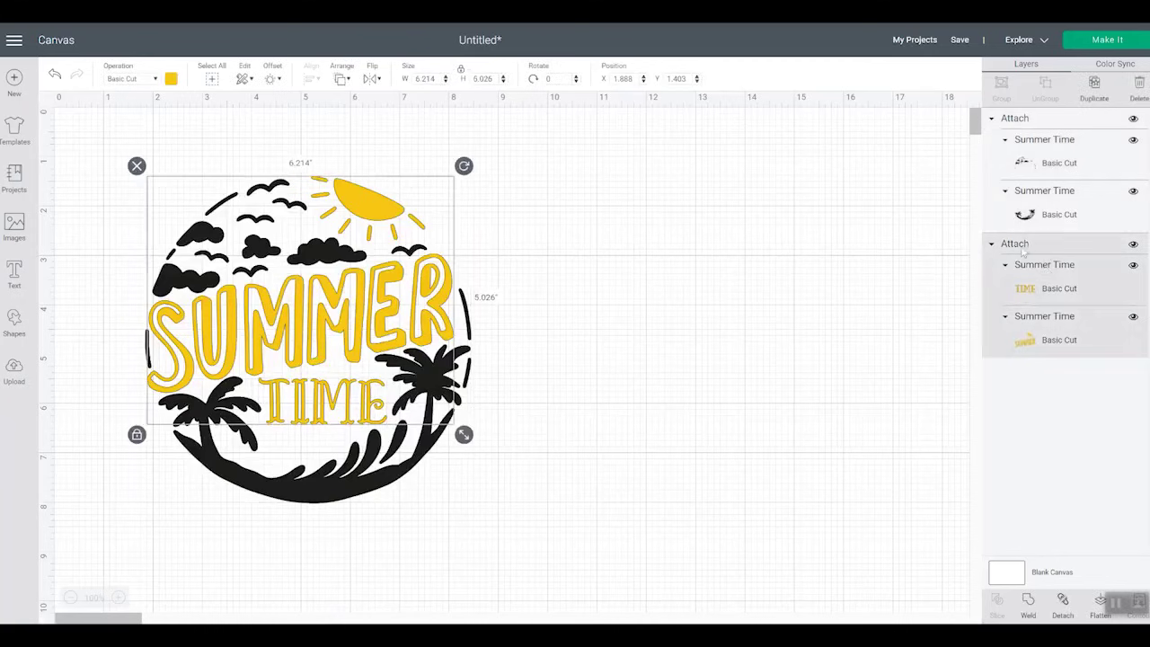
left_click(1025, 251)
left_click(1024, 247)
left_click(174, 81)
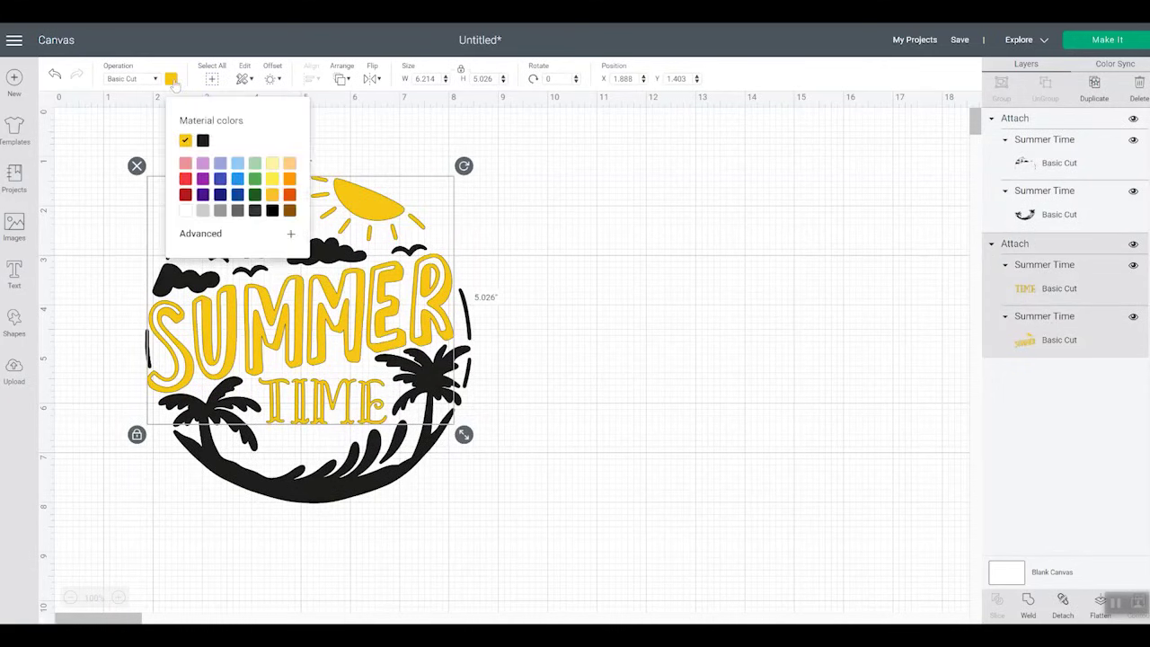
left_click(186, 166)
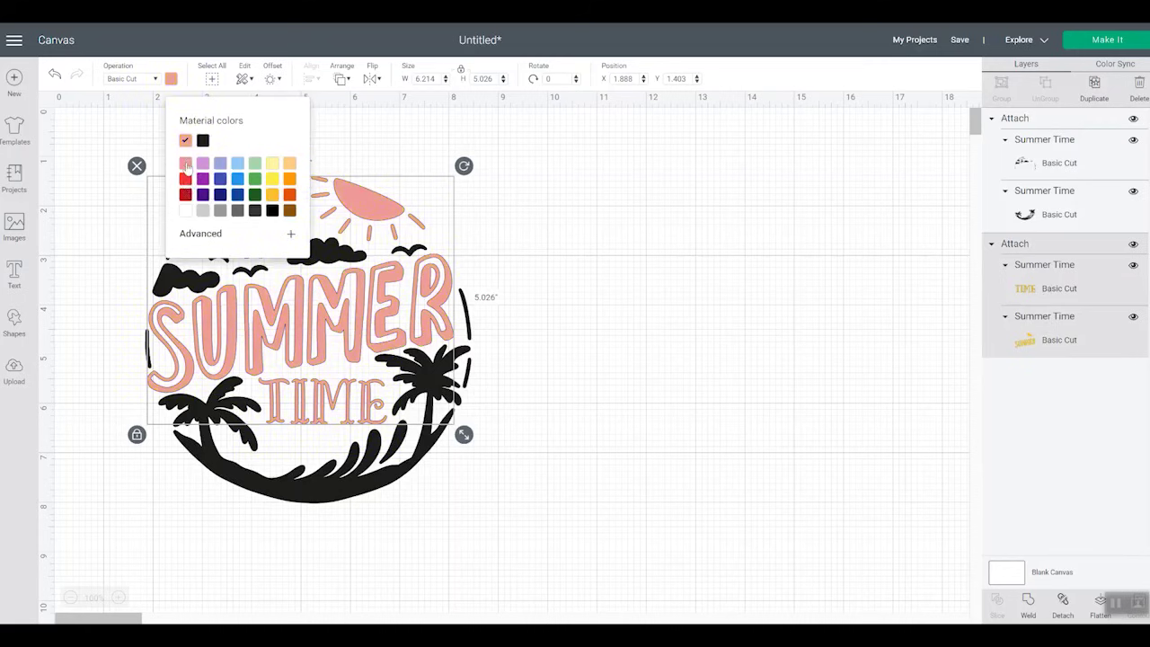
left_click(669, 214)
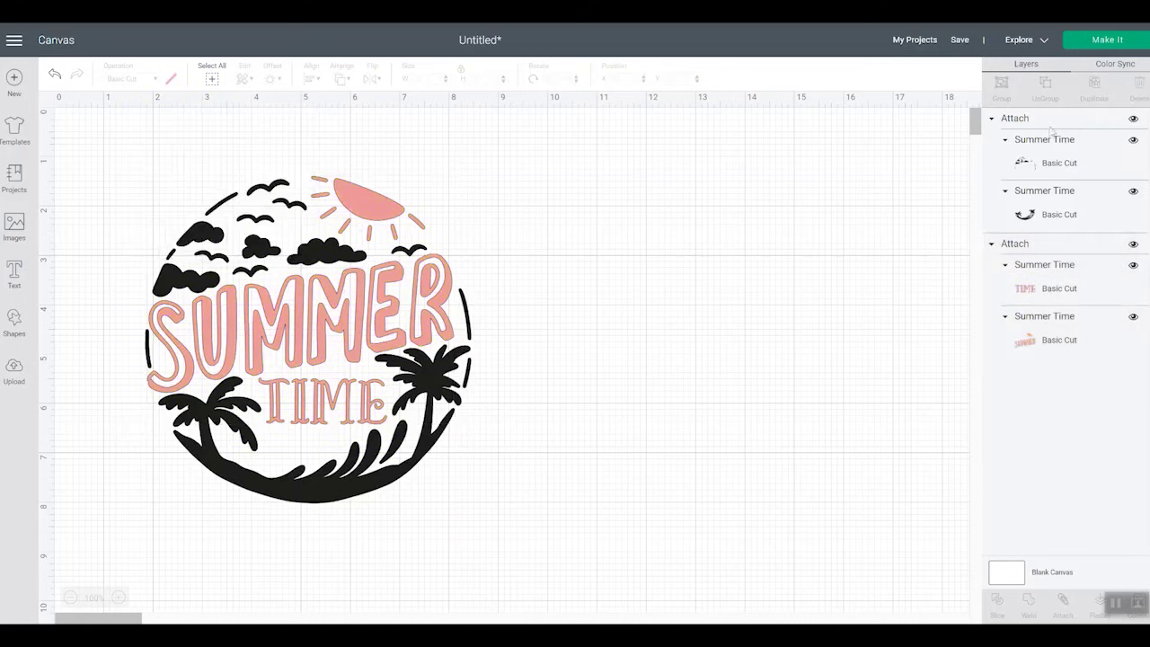
Recolour the attached clouds, birds and palm trees, trying light purple before settling on the darker purple
left_click(1026, 122)
left_click(171, 79)
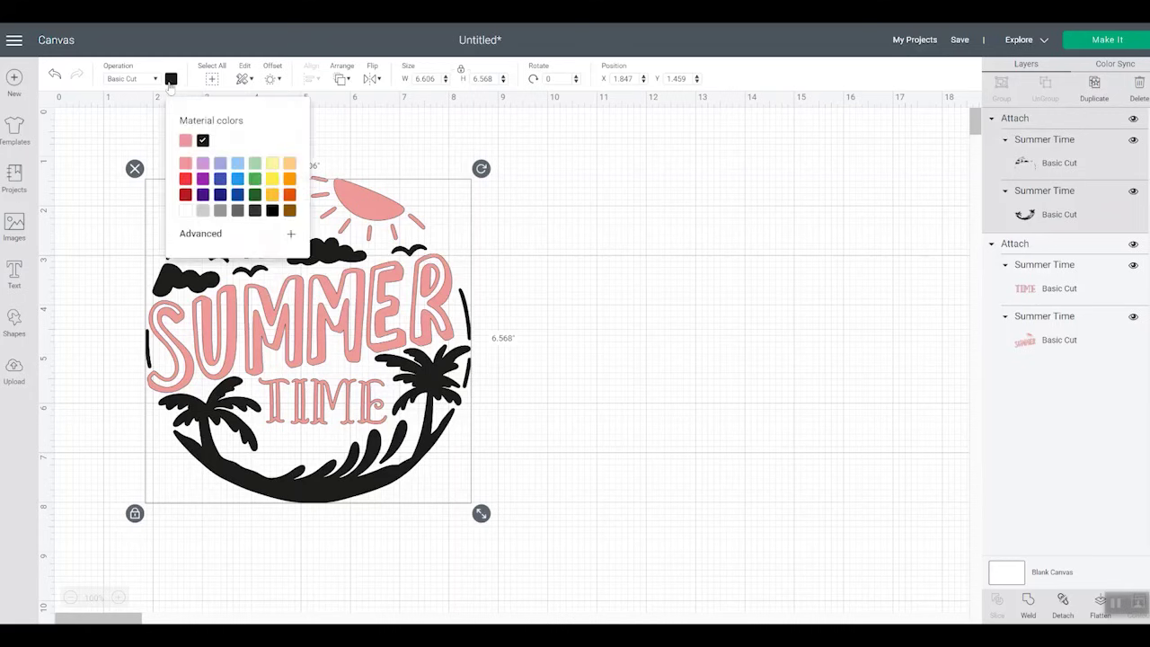
left_click(202, 165)
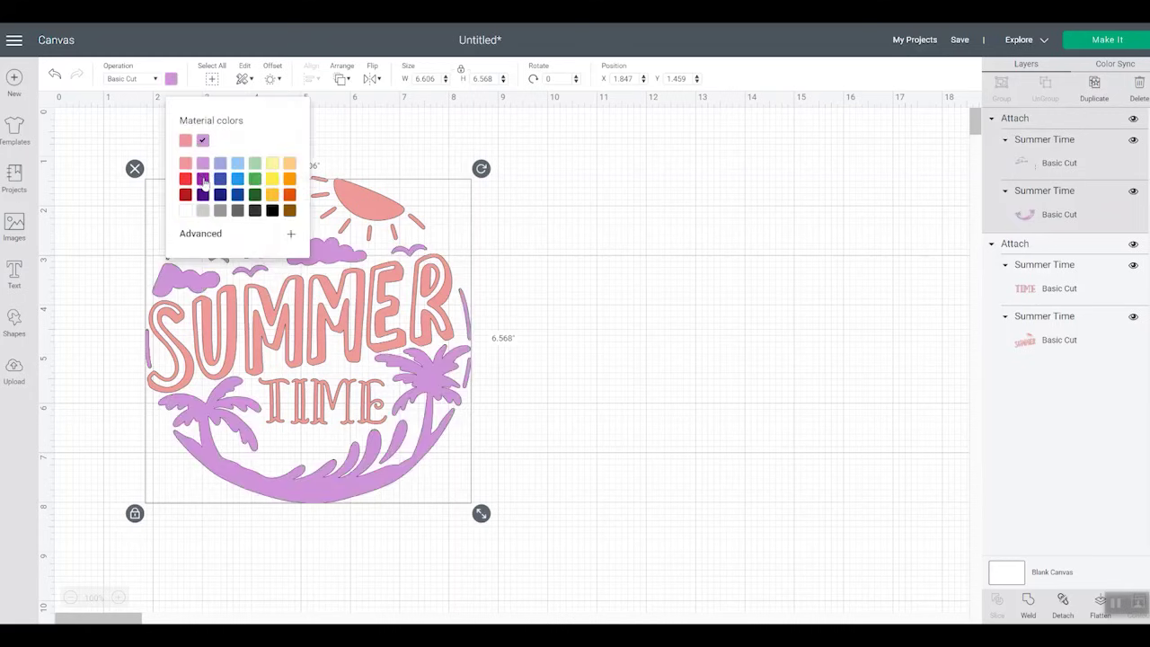
left_click(203, 179)
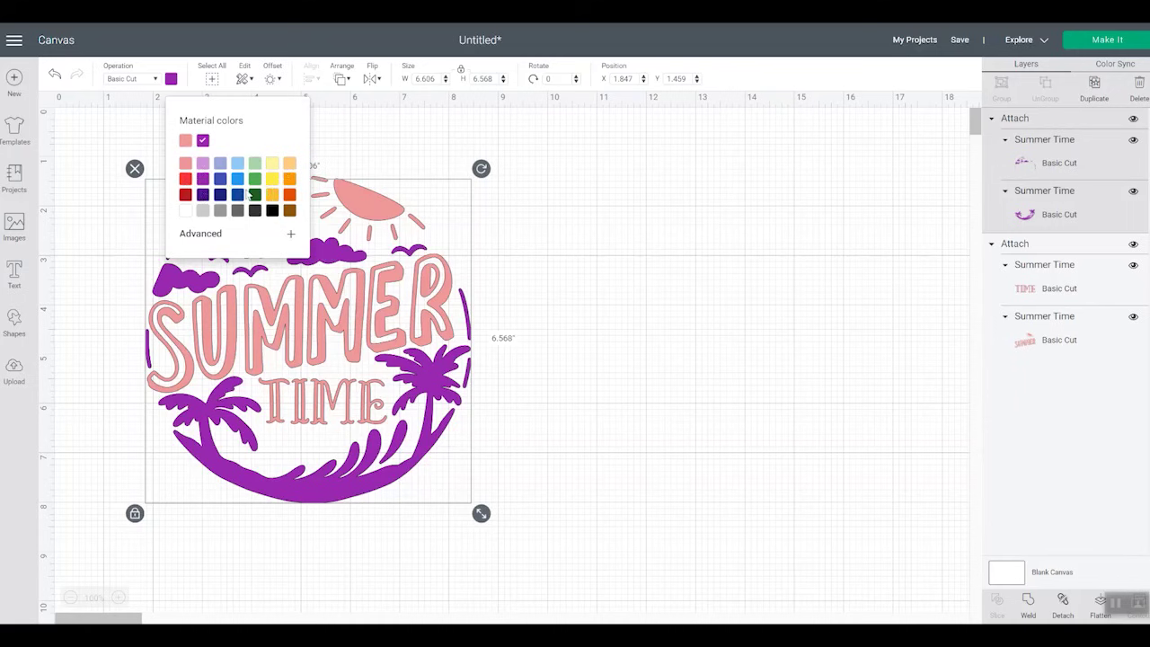
Darken the attached clouds, birds and palm trees to a custom deep purple using the advanced colour picker
left_click(291, 236)
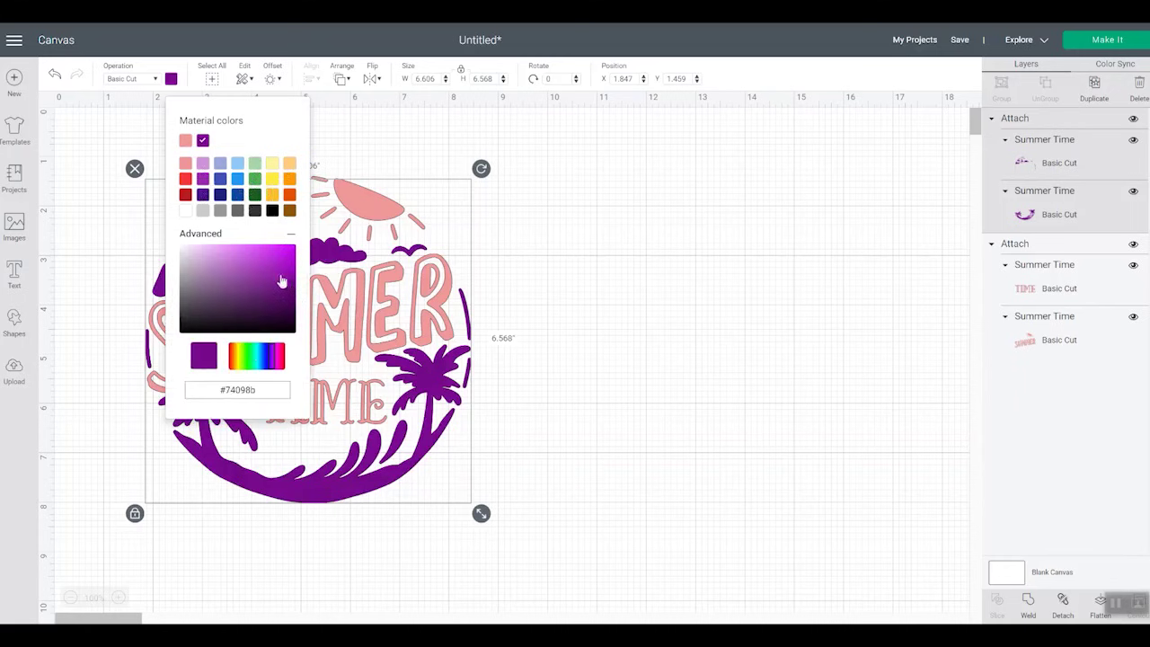
left_click(257, 296)
left_click(285, 300)
left_click(608, 213)
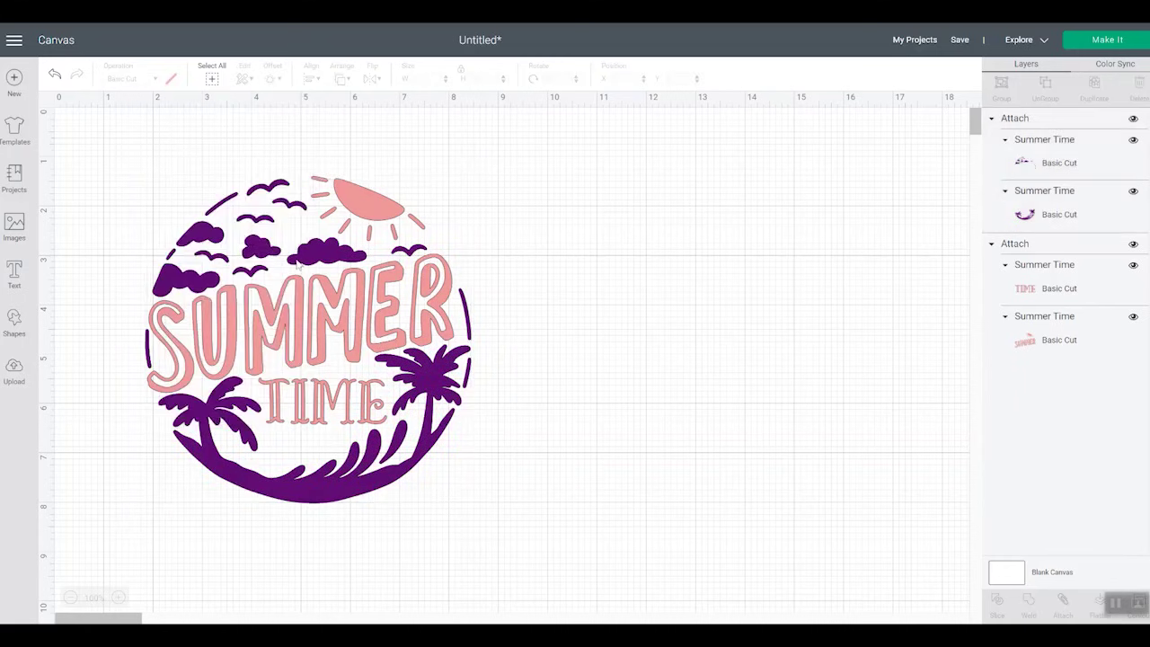
Recolour the attached SUMMER TIME lettering and sun with custom pink shades, trying #ac6b6b, #f78686 and #ef7070 before settling on #ef8d8d
left_click(1068, 287)
left_click(1013, 247)
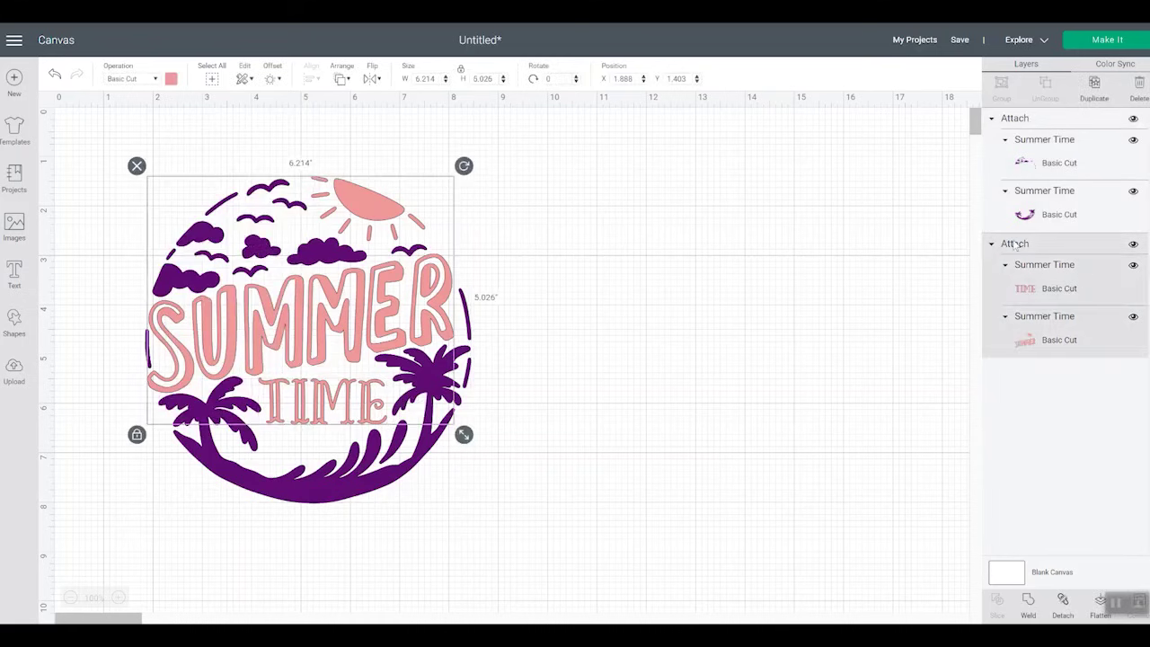
left_click(171, 79)
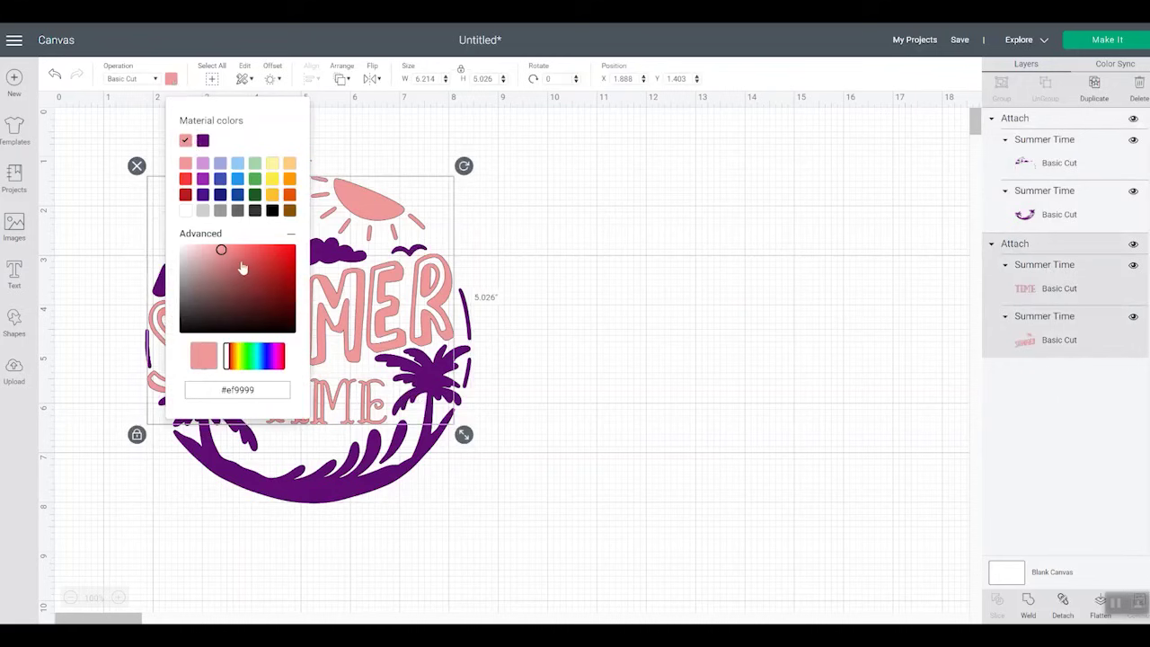
left_click(223, 272)
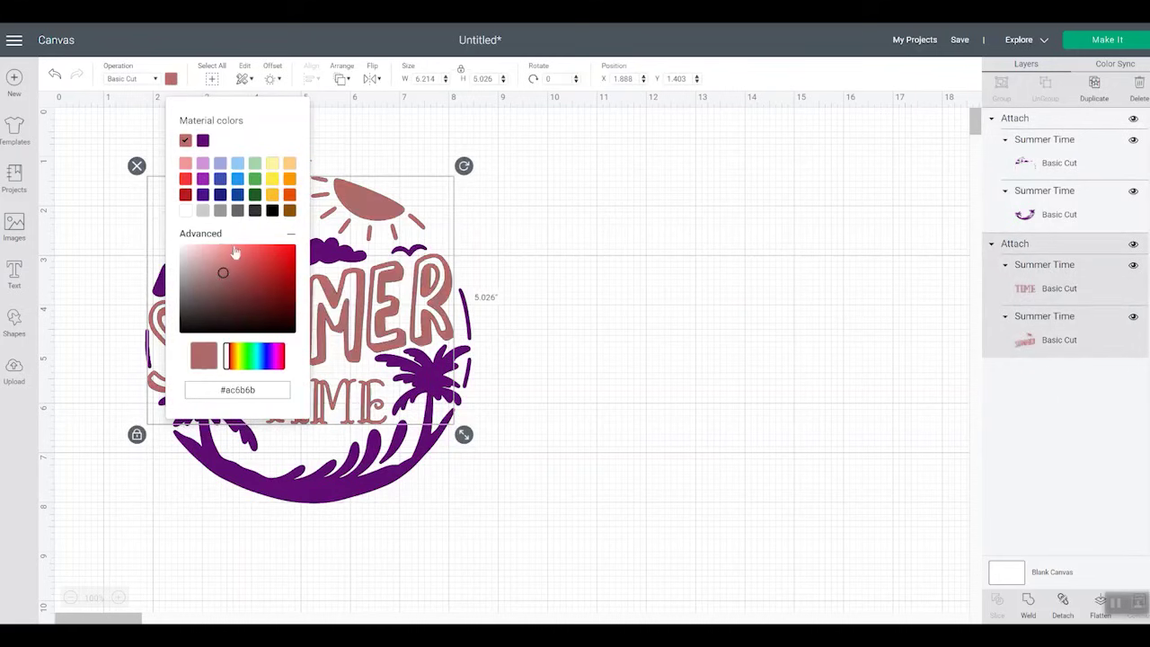
left_click(233, 246)
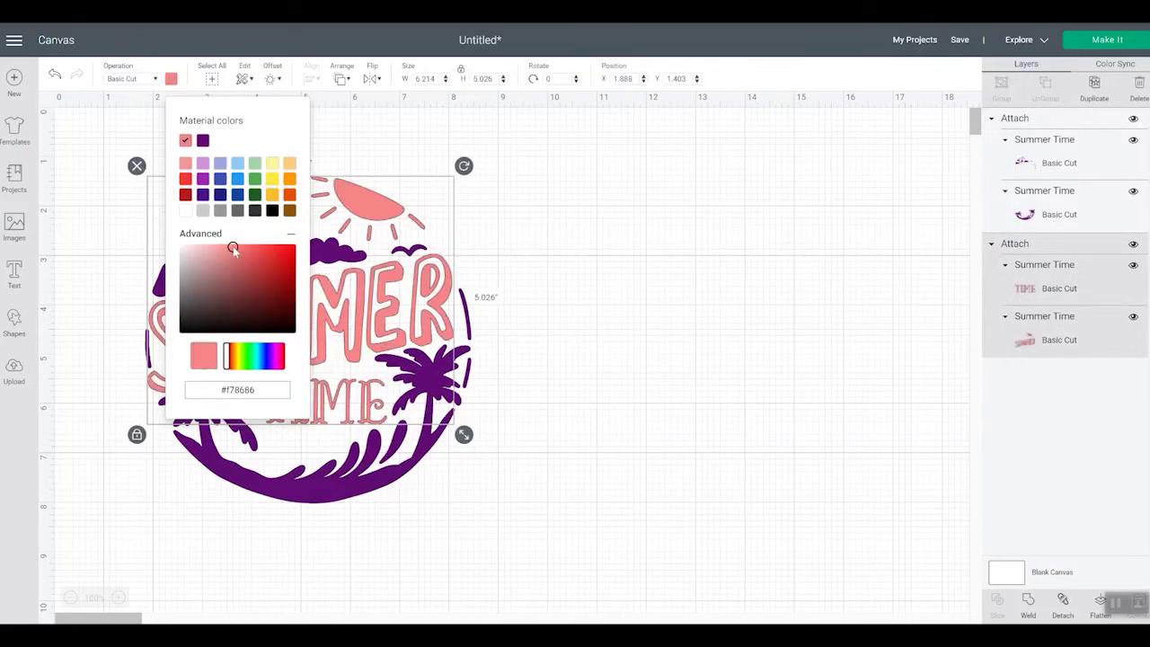
left_click(233, 369)
left_click_drag(233, 370, 227, 371)
mouse_move(232, 248)
left_mouse_down()
mouse_move(259, 244)
mouse_move(246, 260)
mouse_move(241, 249)
left_mouse_up()
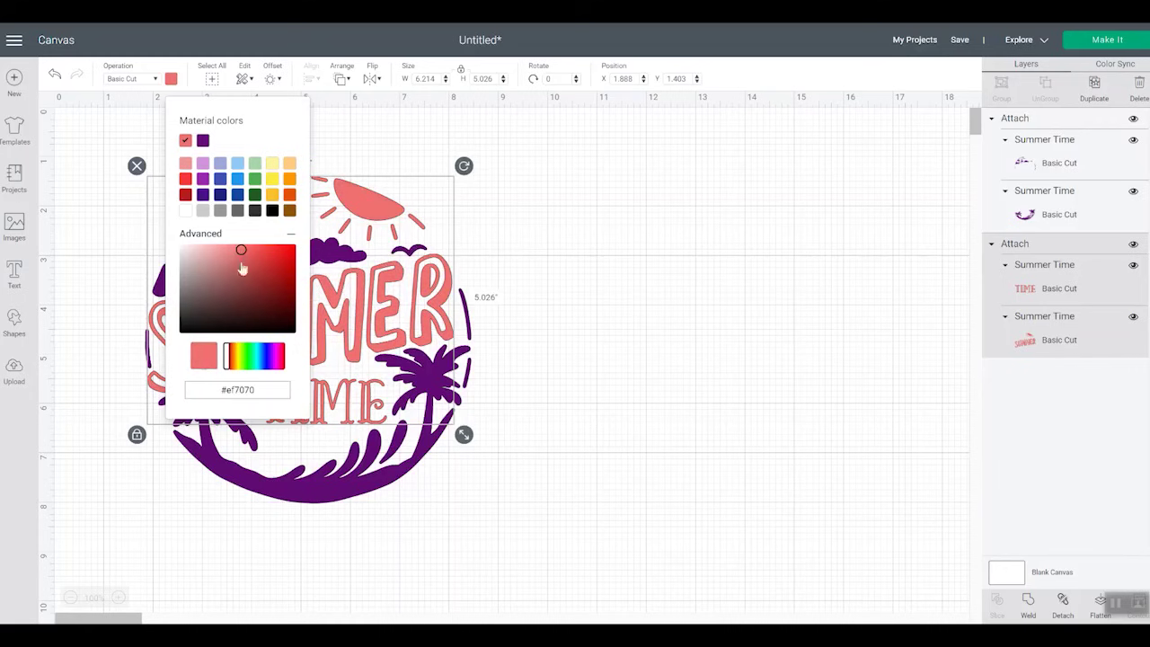
left_click(228, 251)
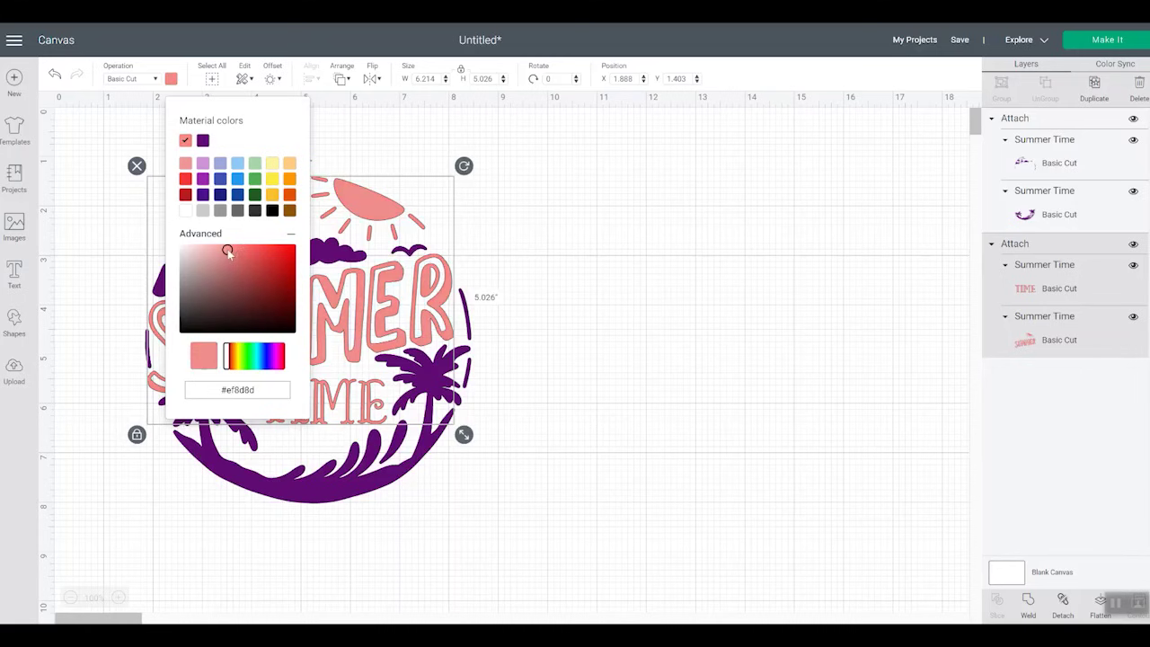
left_click(626, 241)
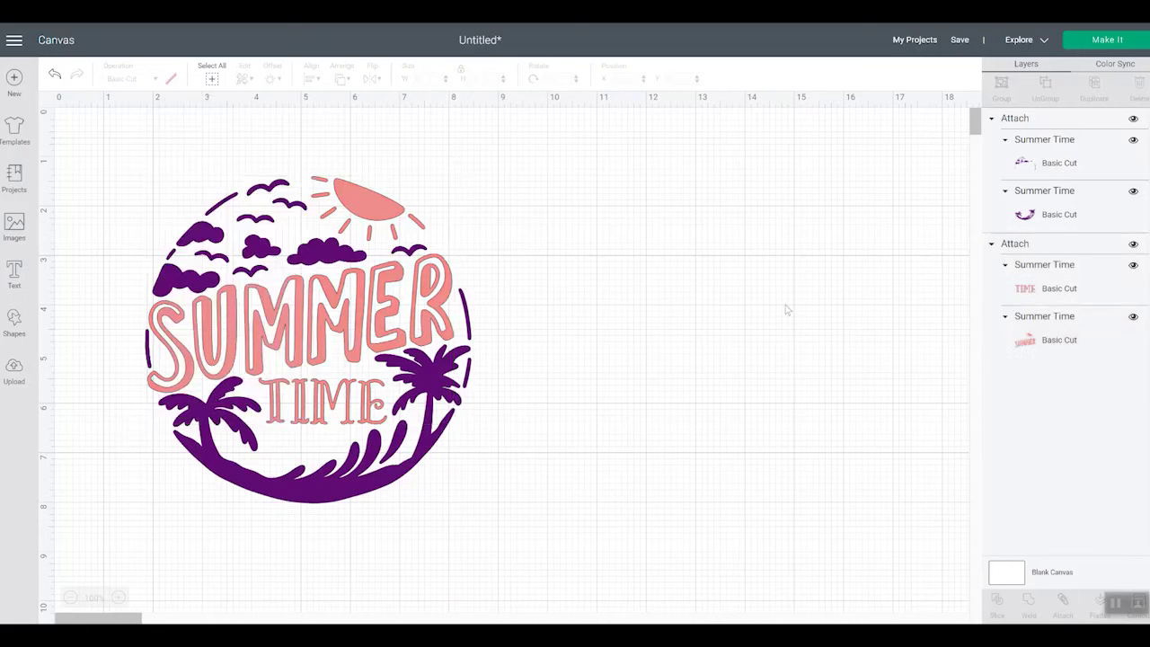
Send the design to cut preparation, turn on mirroring for both the pink and the purple mat, and continue to the machine connection stage
left_click(1095, 41)
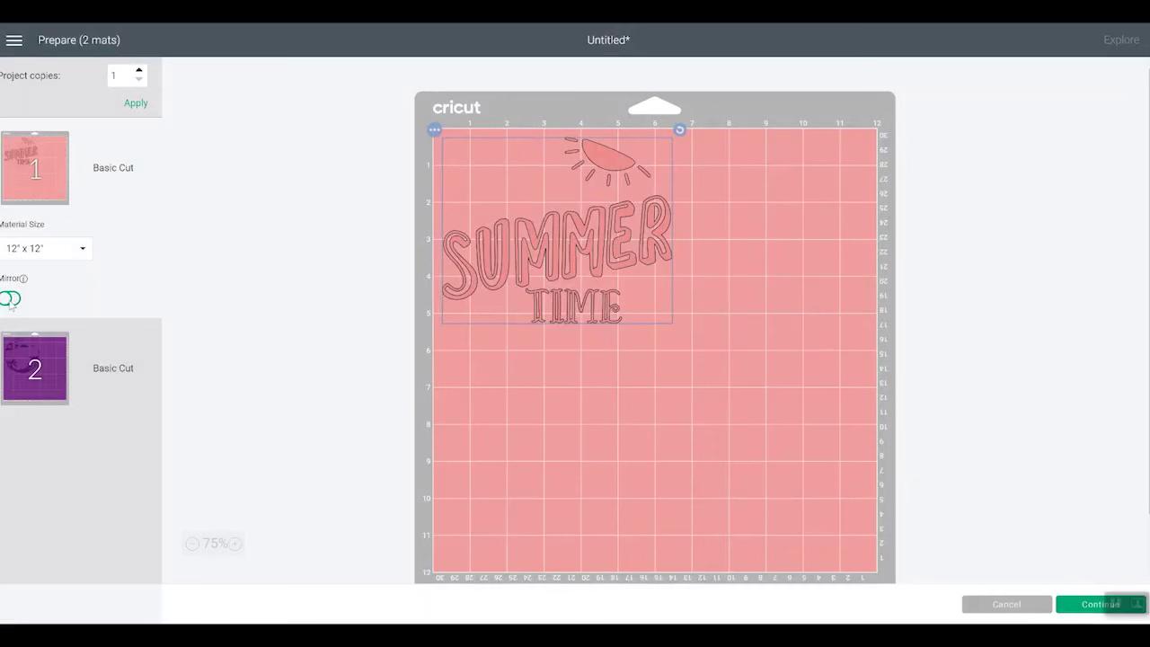
left_click(10, 299)
left_click(54, 379)
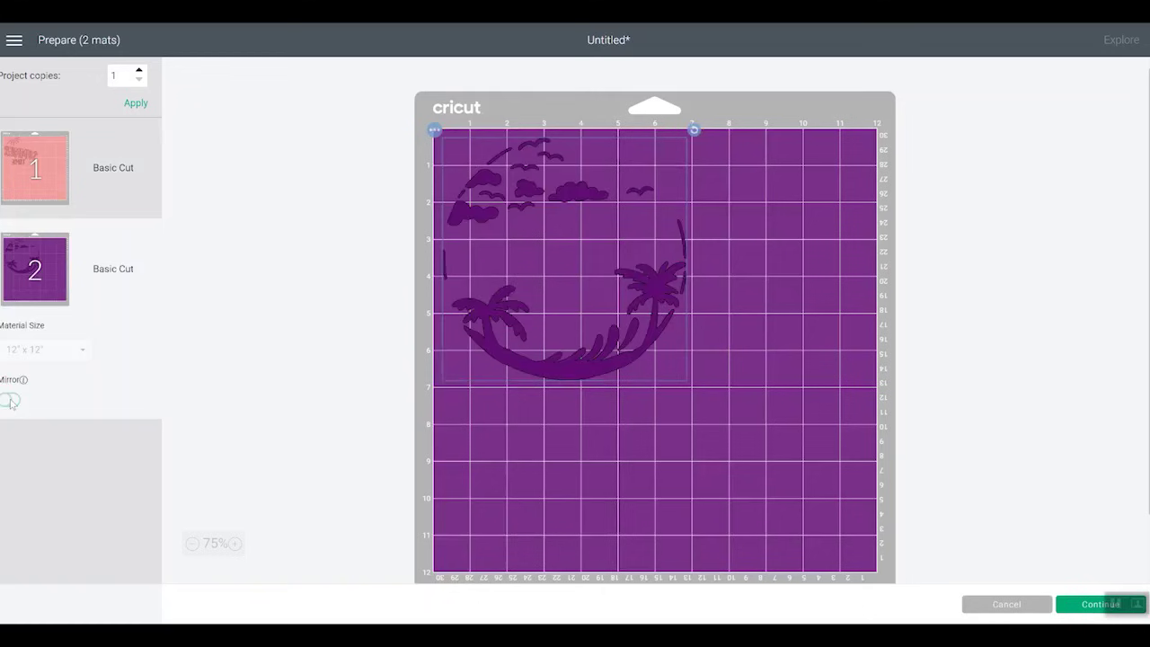
left_click(11, 401)
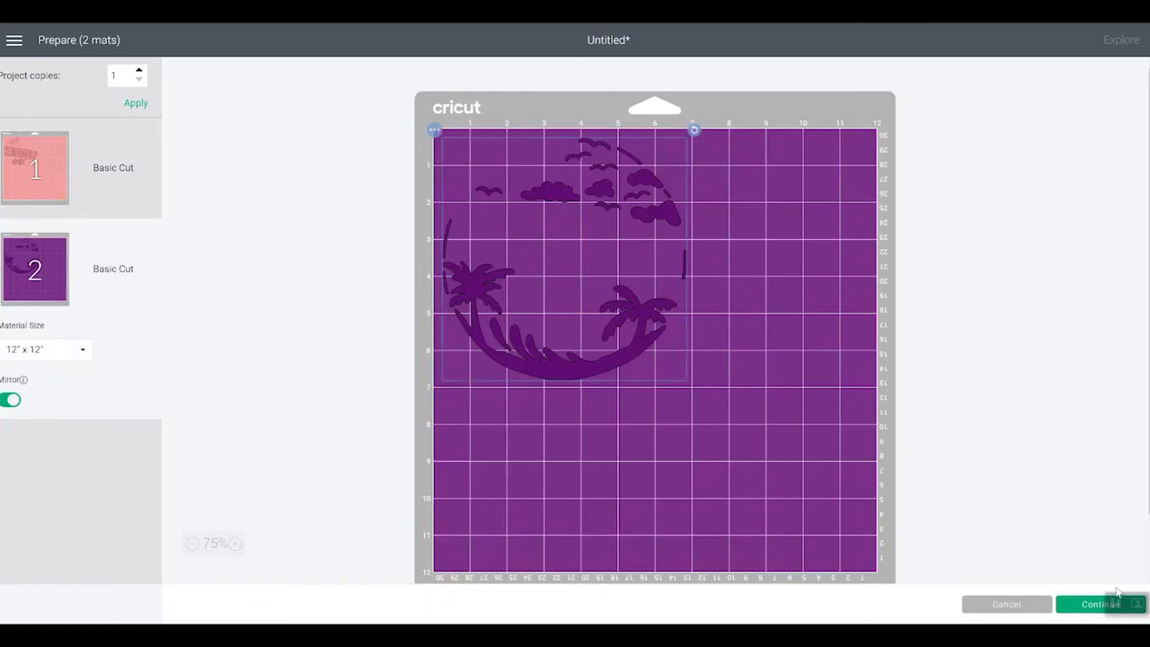
left_click(1064, 604)
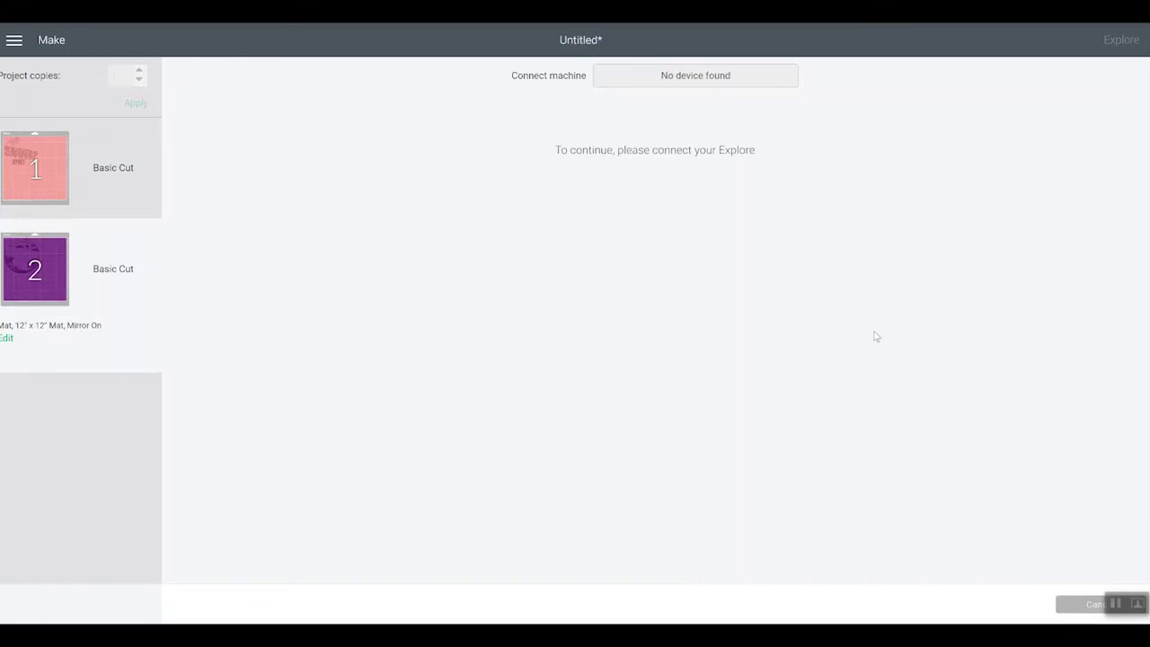